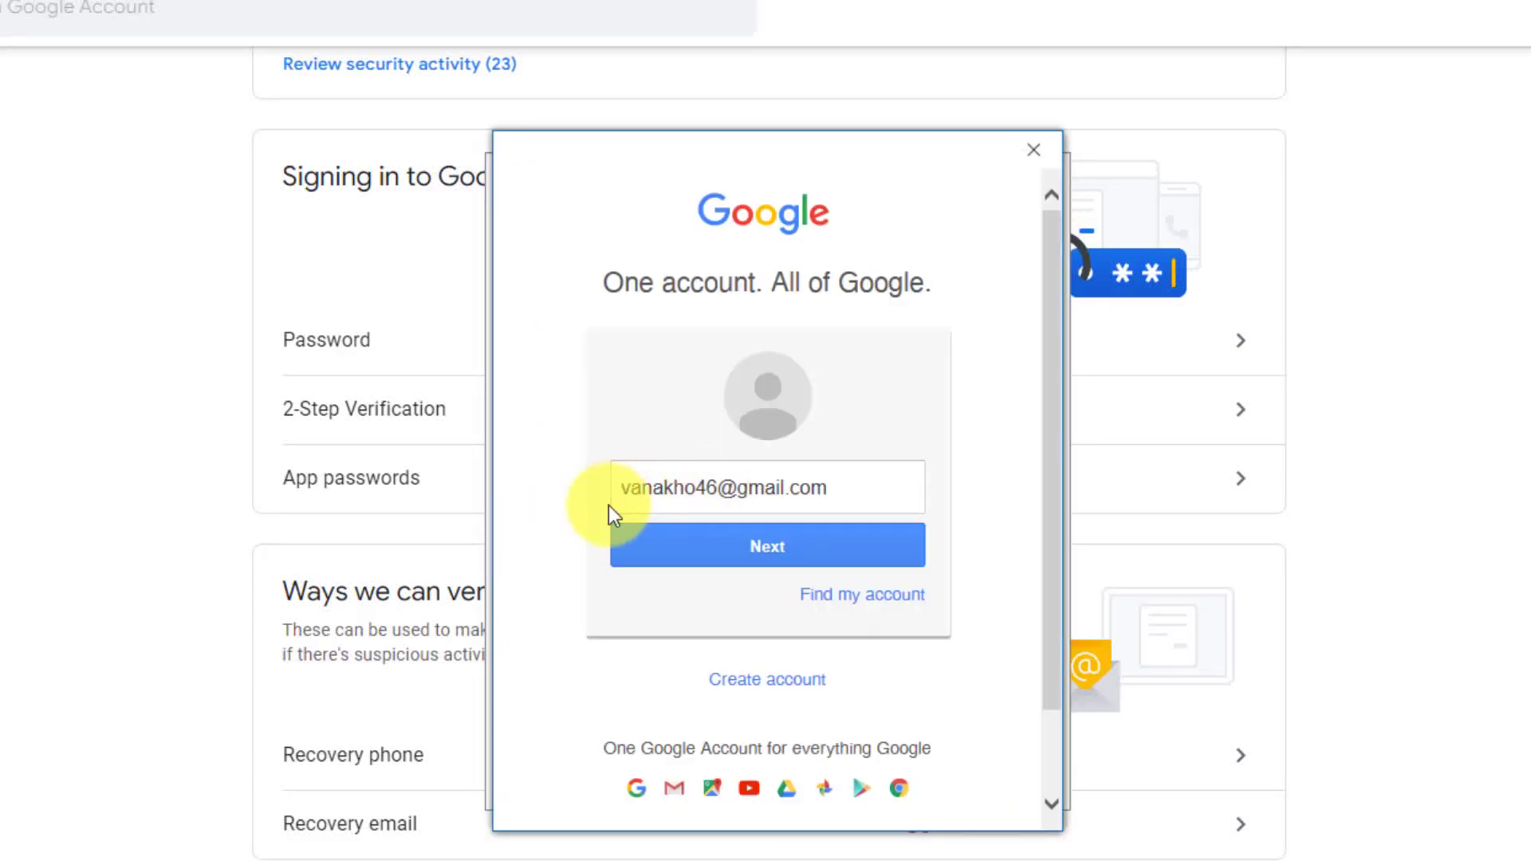
Advance Outlook's Google sign-in window to the password step
{"action": "left_click", "coordinate": [772, 552]}
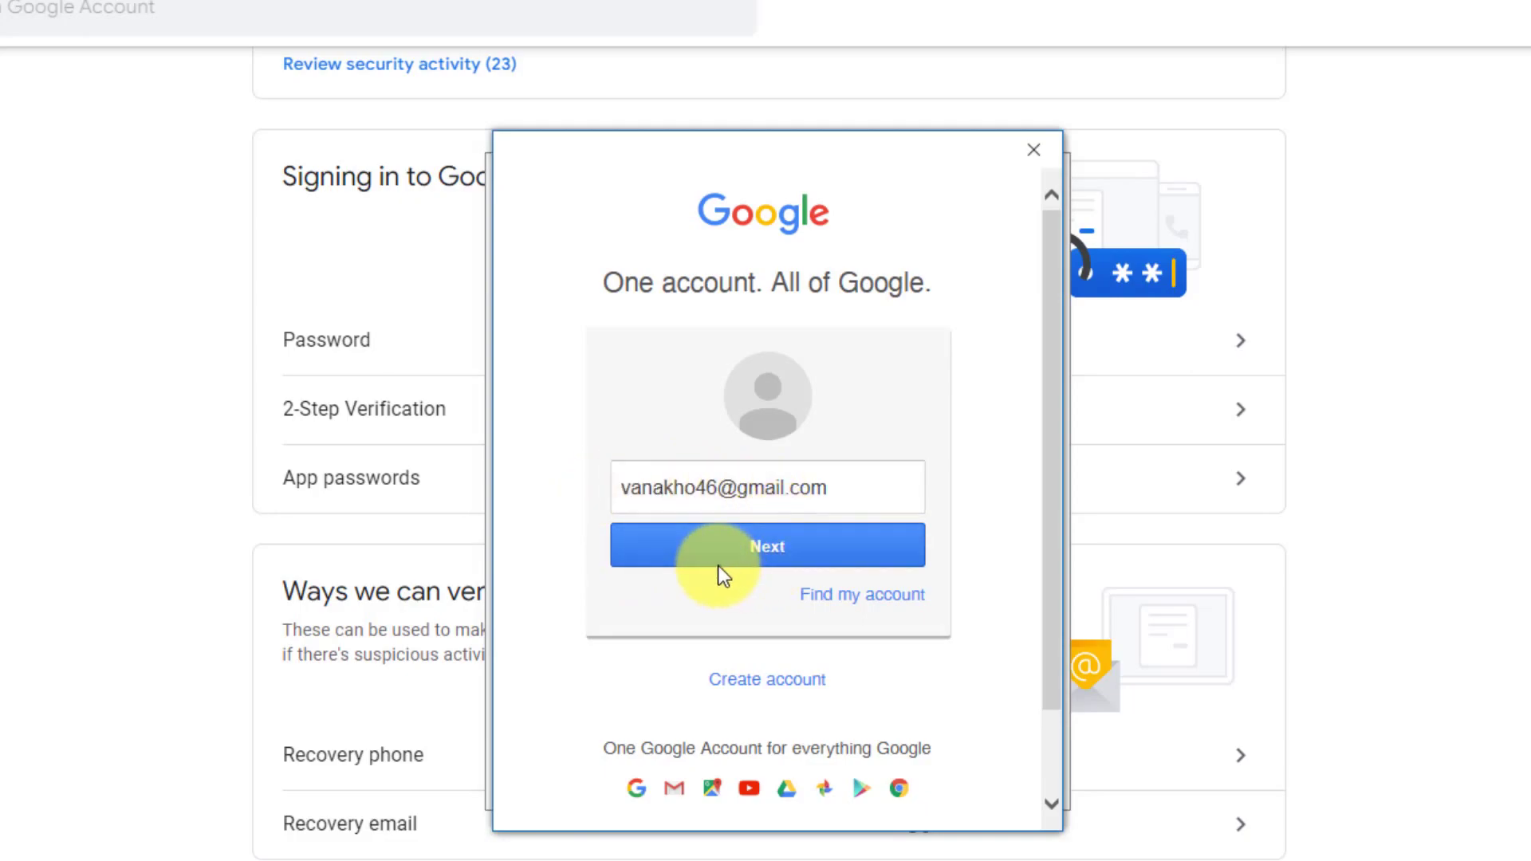
{"action": "left_click", "coordinate": [726, 544]}
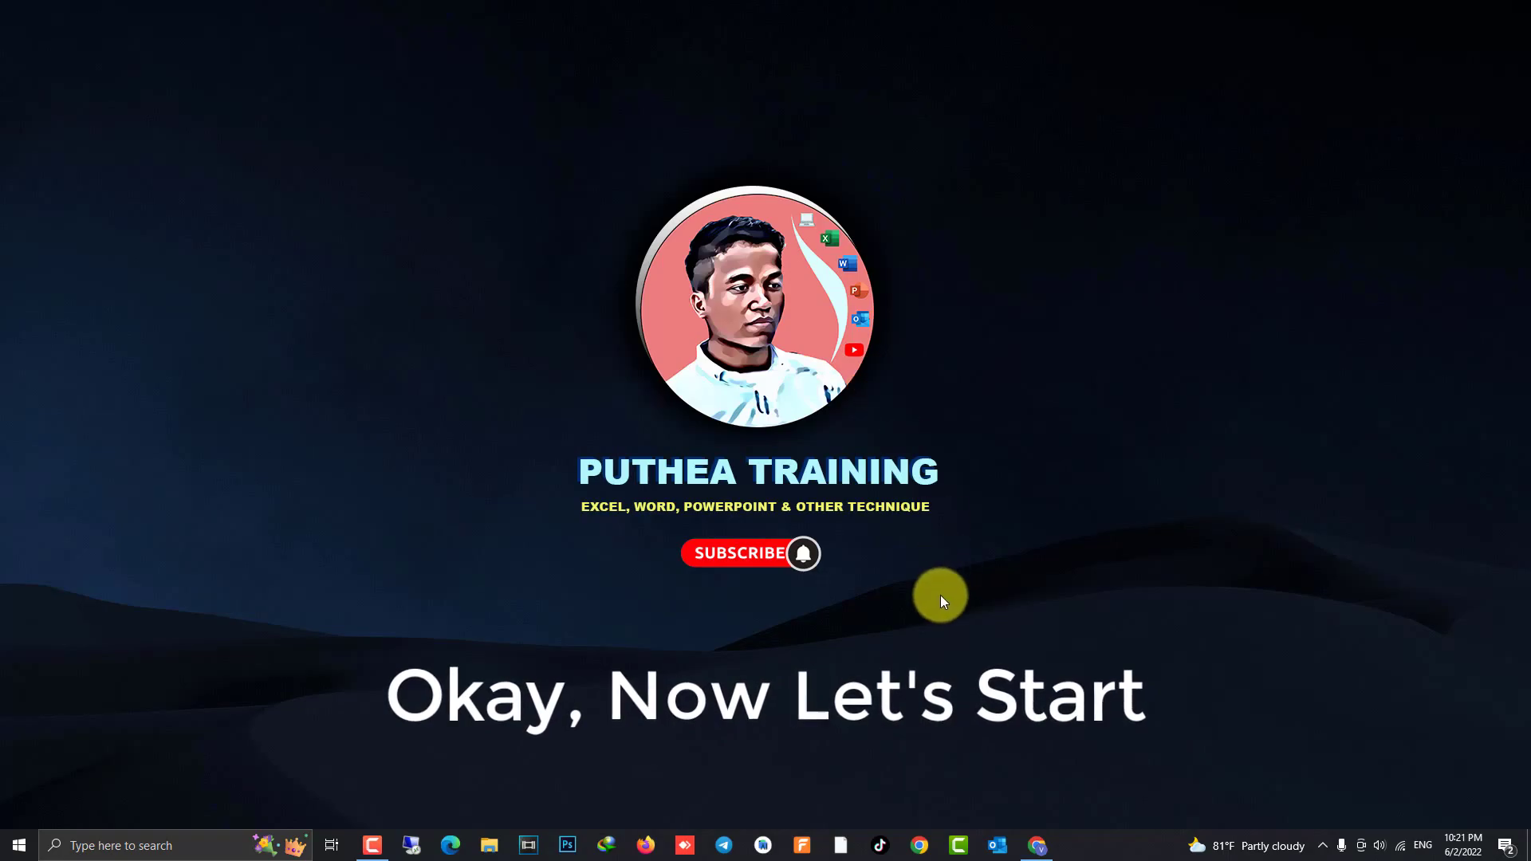
From the Gmail inbox, enable POP for all mail and IMAP access under Forwarding and POP/IMAP, and save
{"action": "left_click", "coordinate": [1036, 845]}
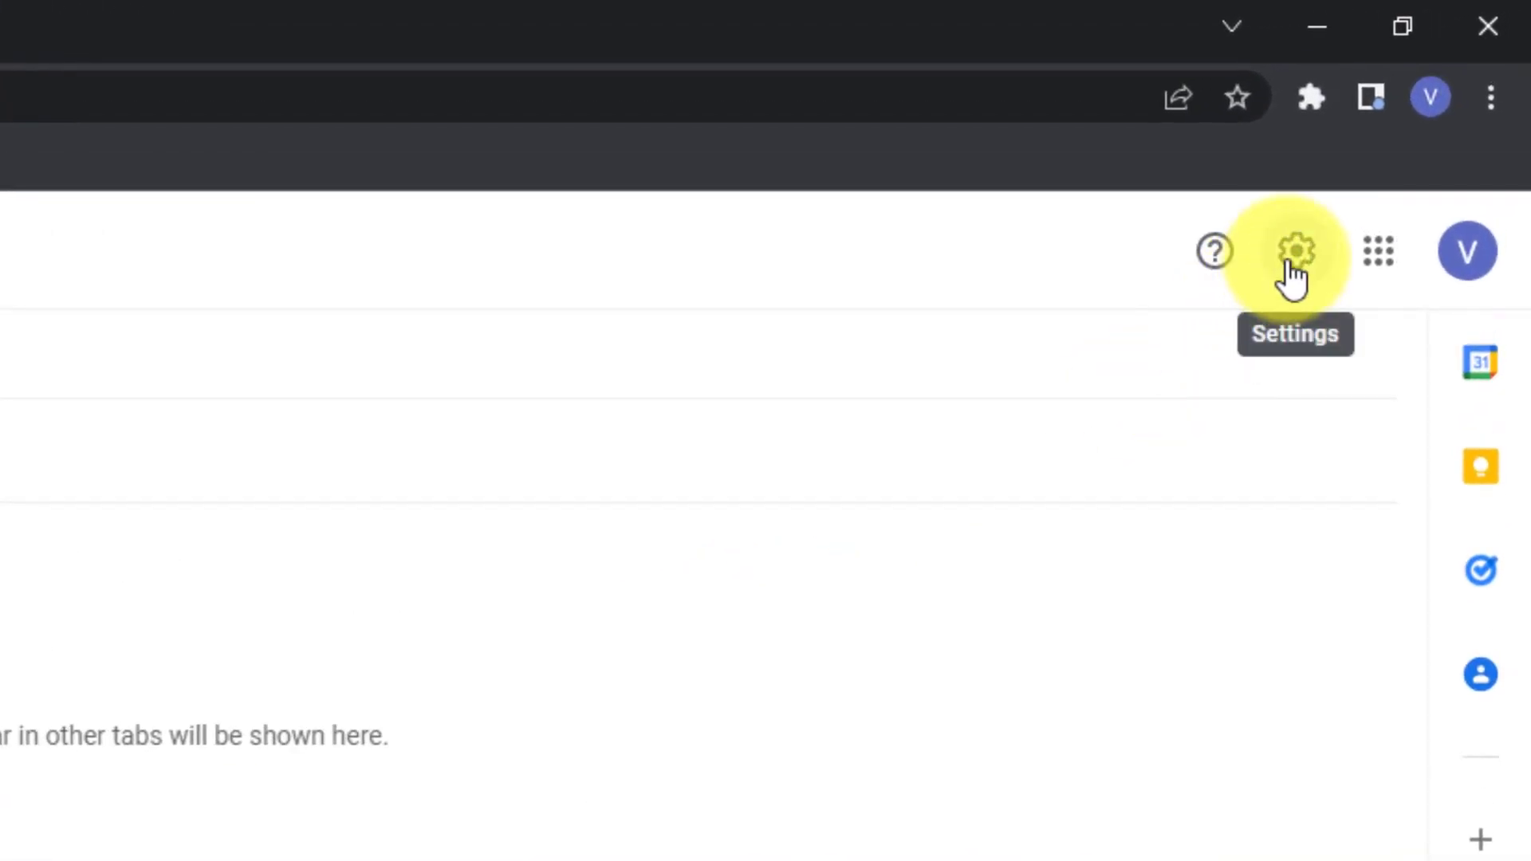
{"action": "left_click", "coordinate": [1295, 260]}
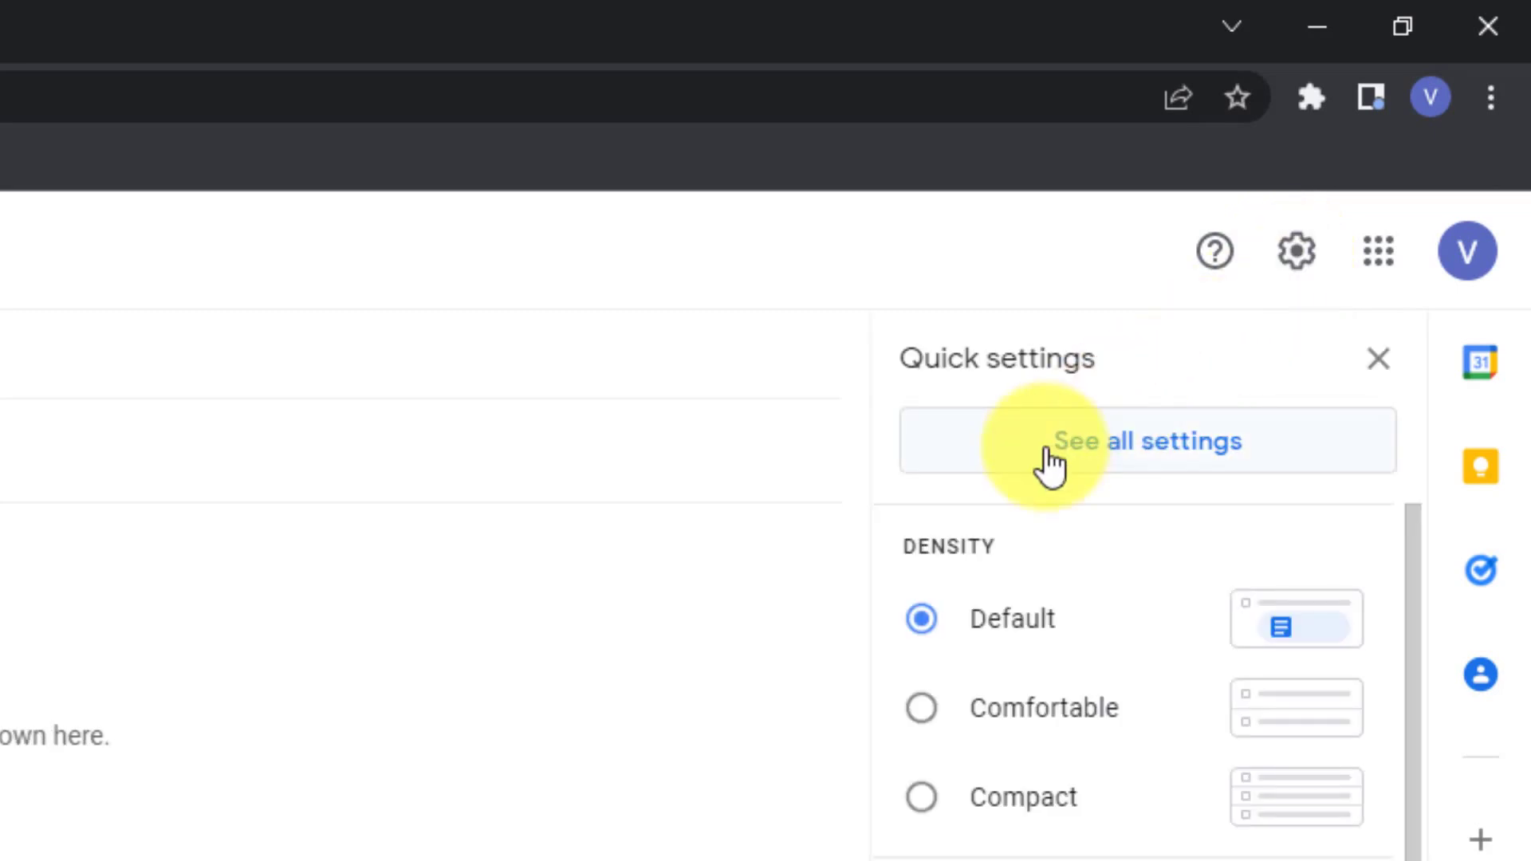
{"action": "left_click", "coordinate": [1081, 467]}
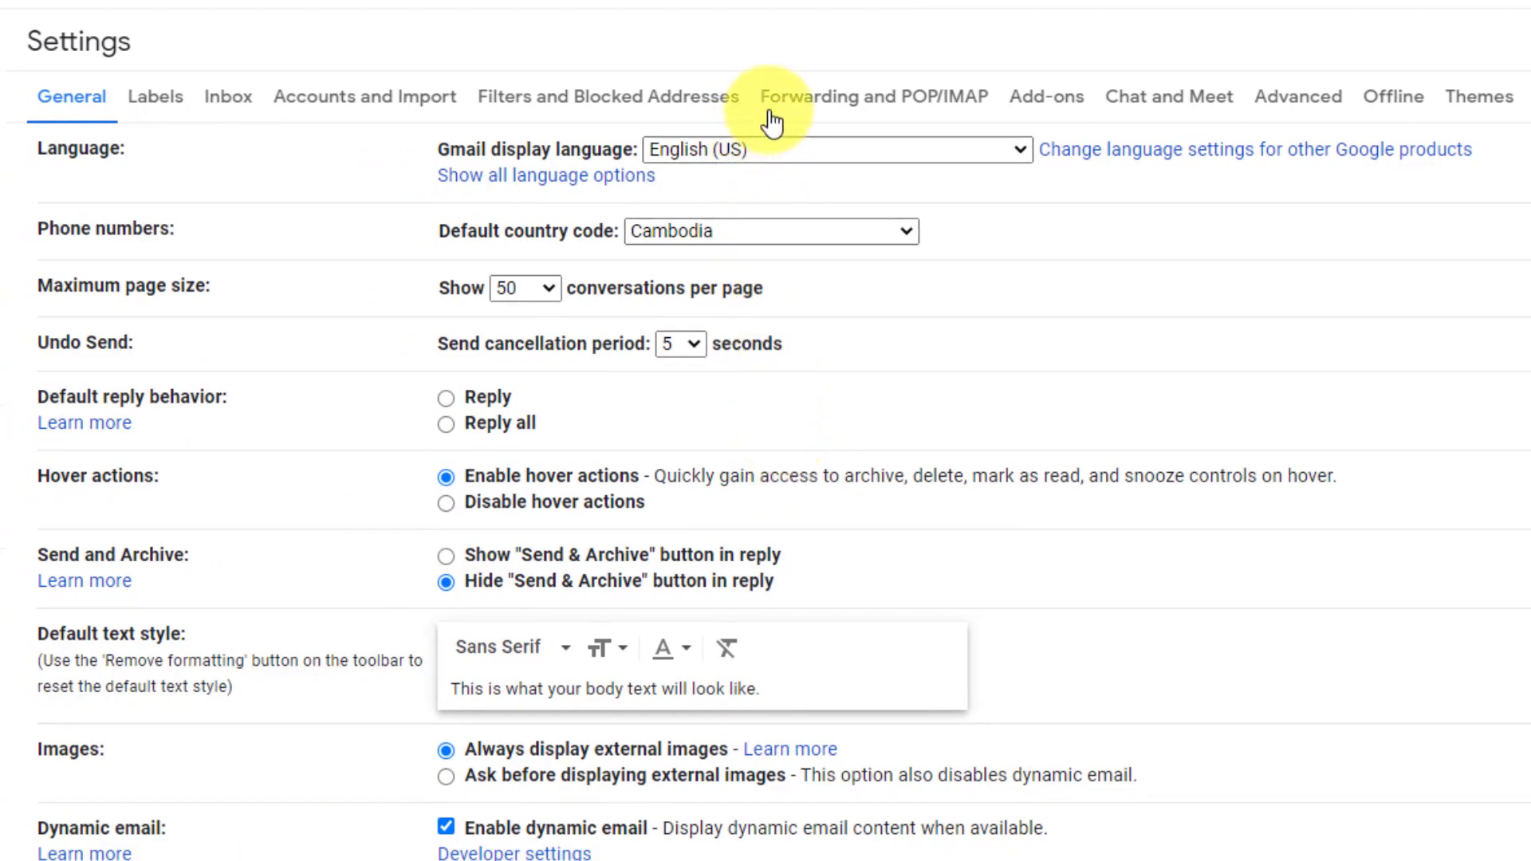
{"action": "left_click", "coordinate": [925, 107]}
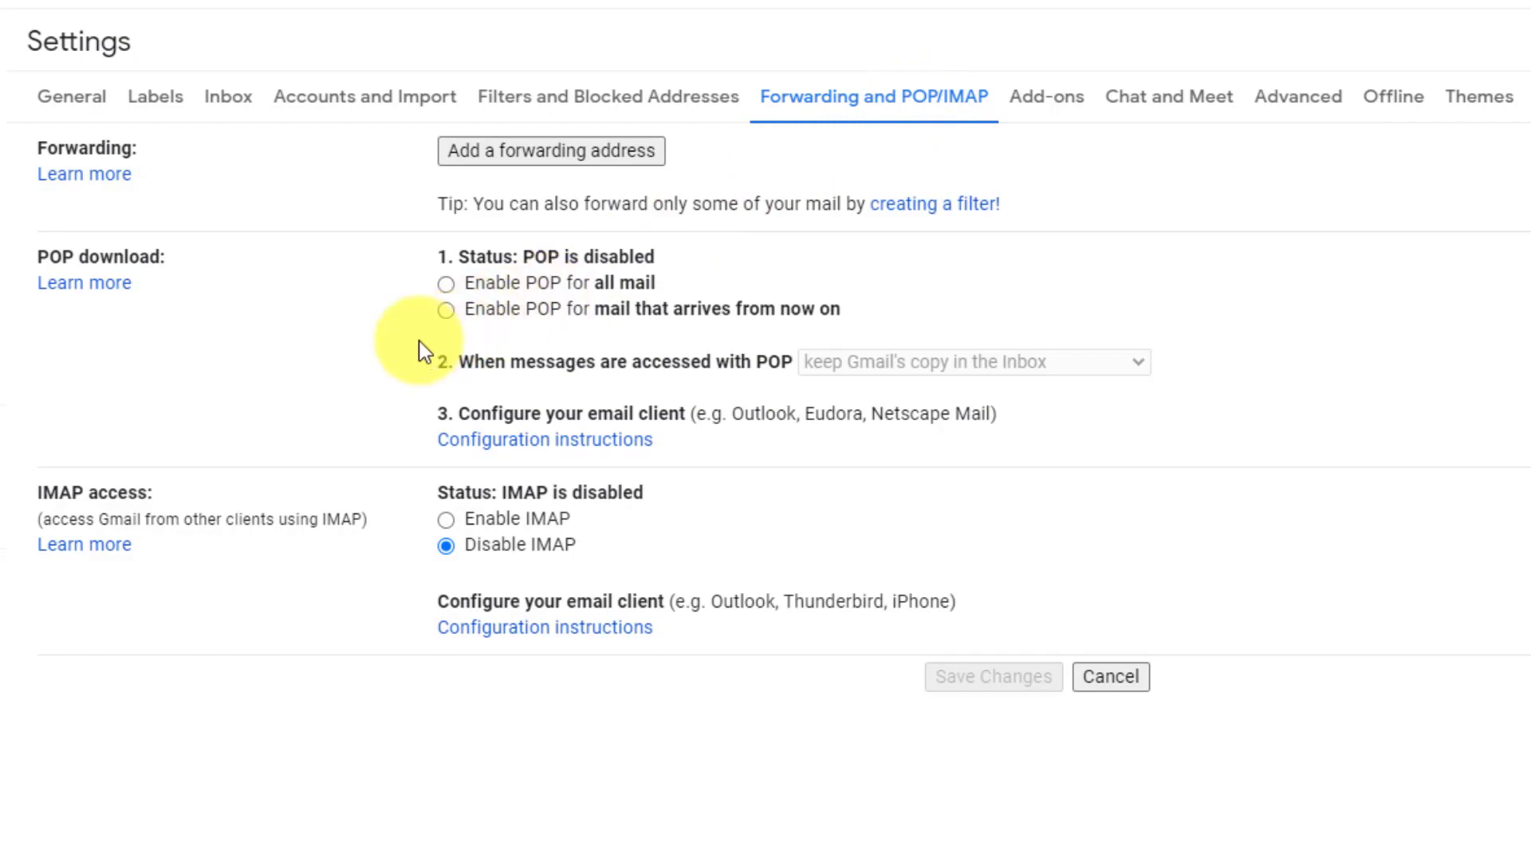
{"action": "left_click", "coordinate": [445, 283]}
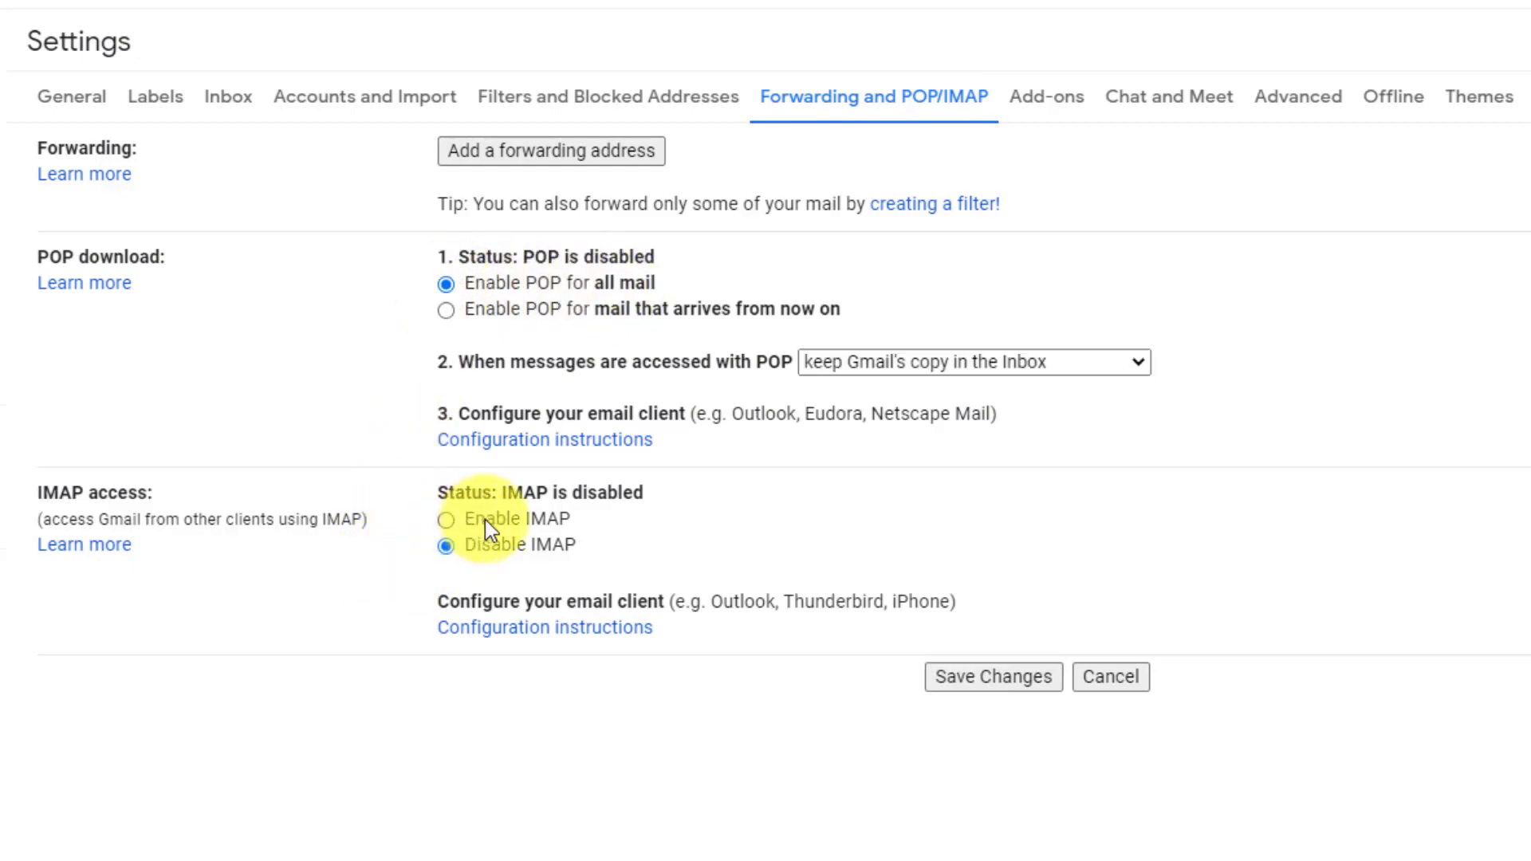
{"action": "left_click", "coordinate": [449, 520]}
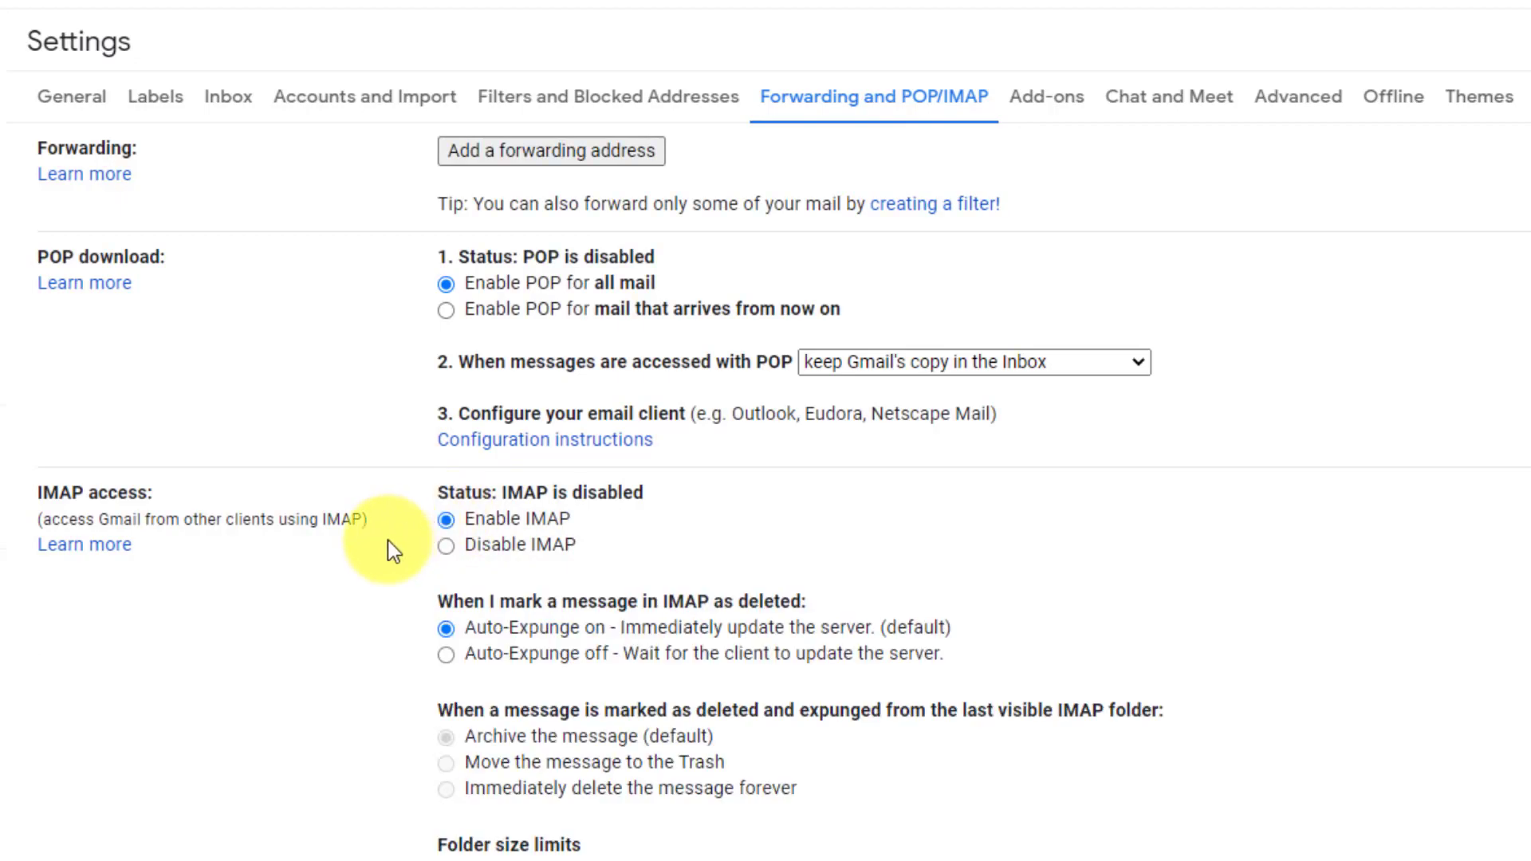
{"action": "scroll", "coordinate": [345, 643], "scroll_direction": "down", "scroll_amount": 3}
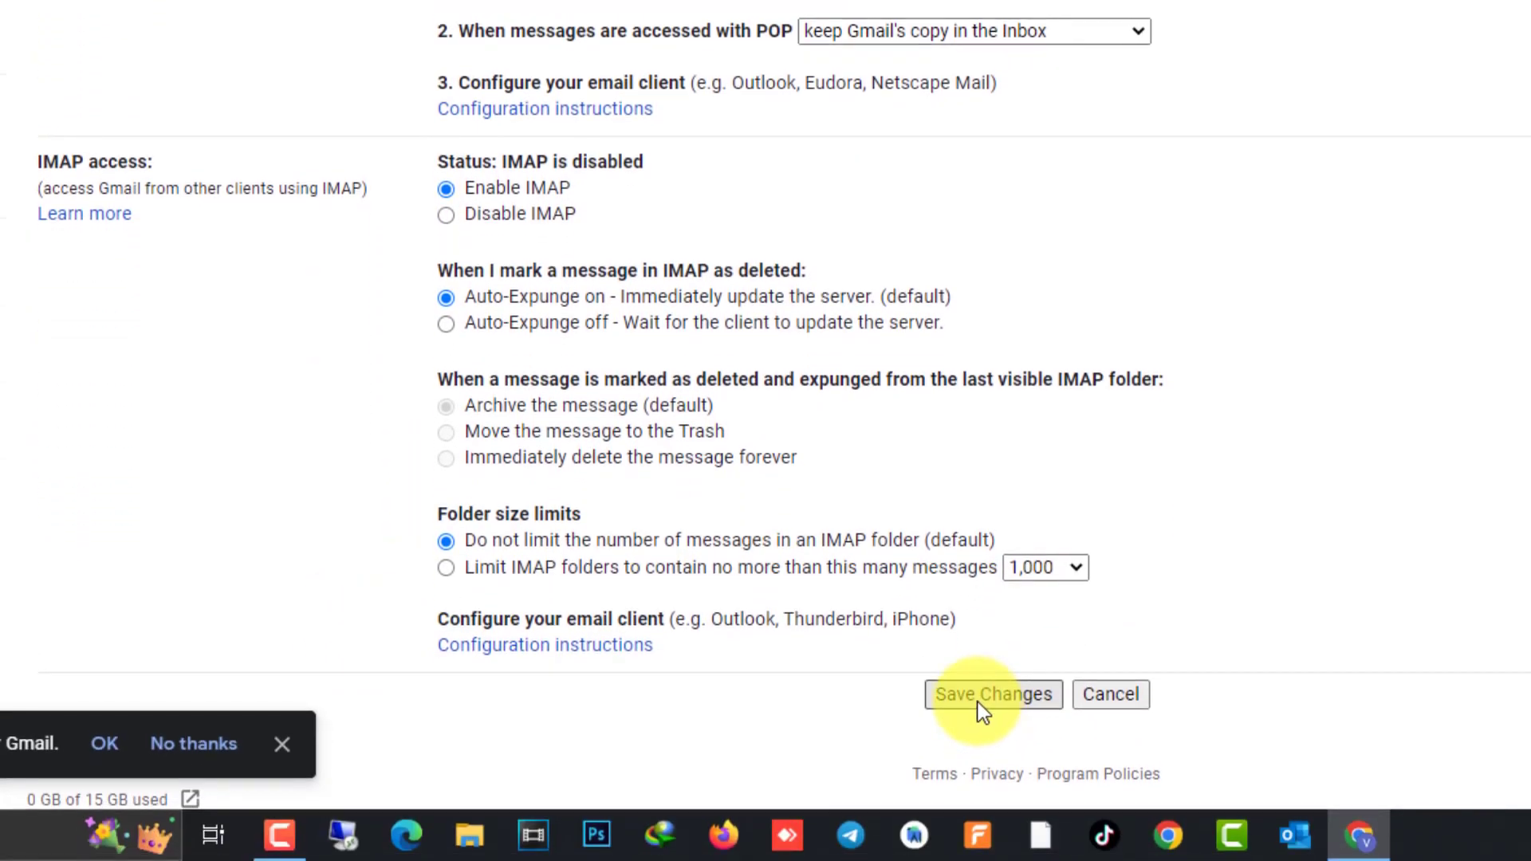
{"action": "left_click", "coordinate": [977, 700]}
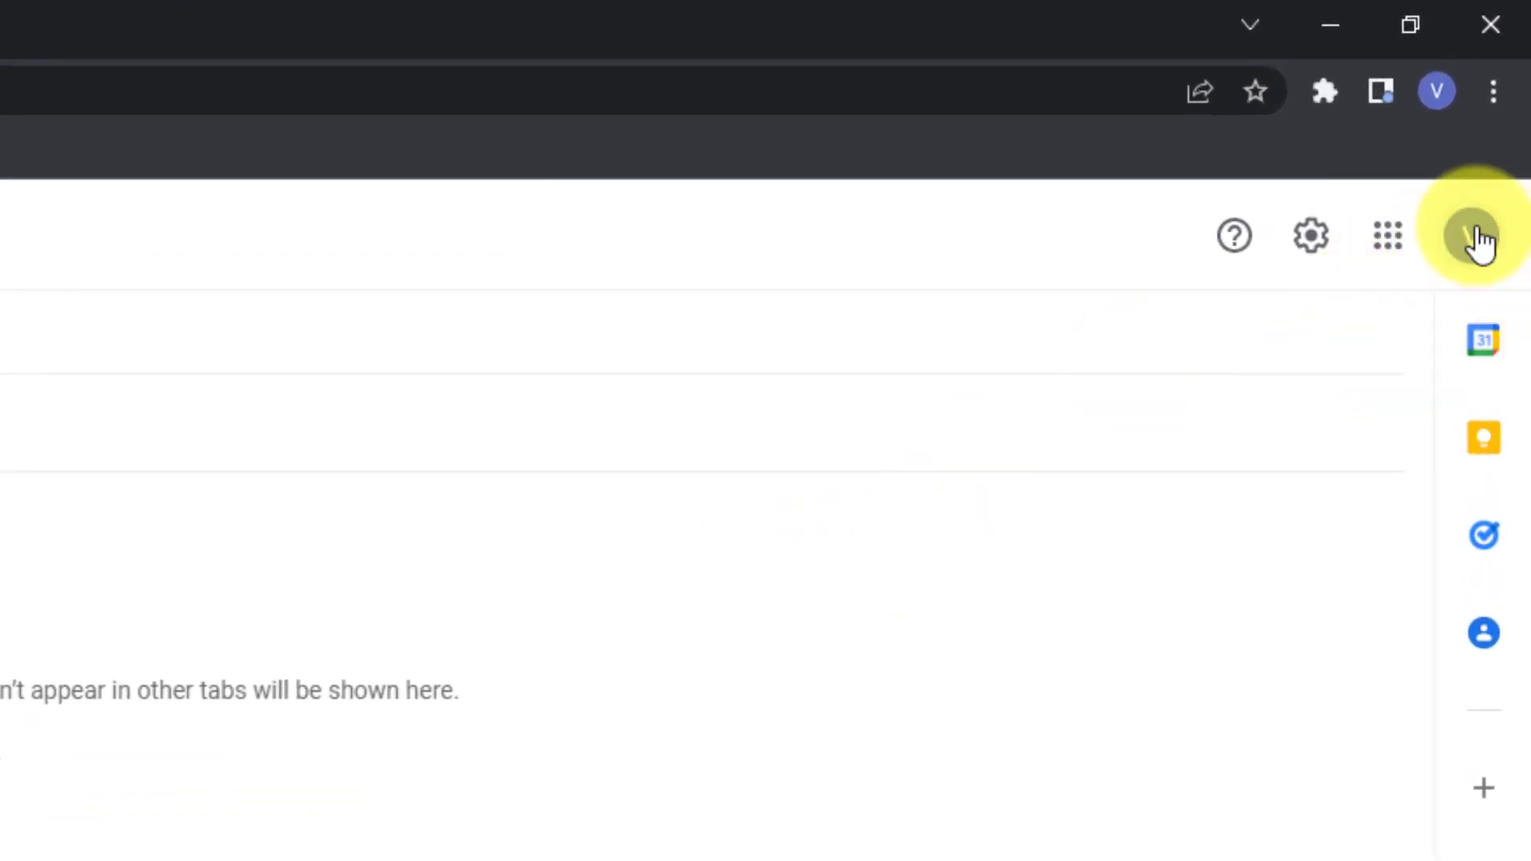
Open 2-Step Verification from the Security section of Manage your Google Account
{"action": "left_click", "coordinate": [1477, 240]}
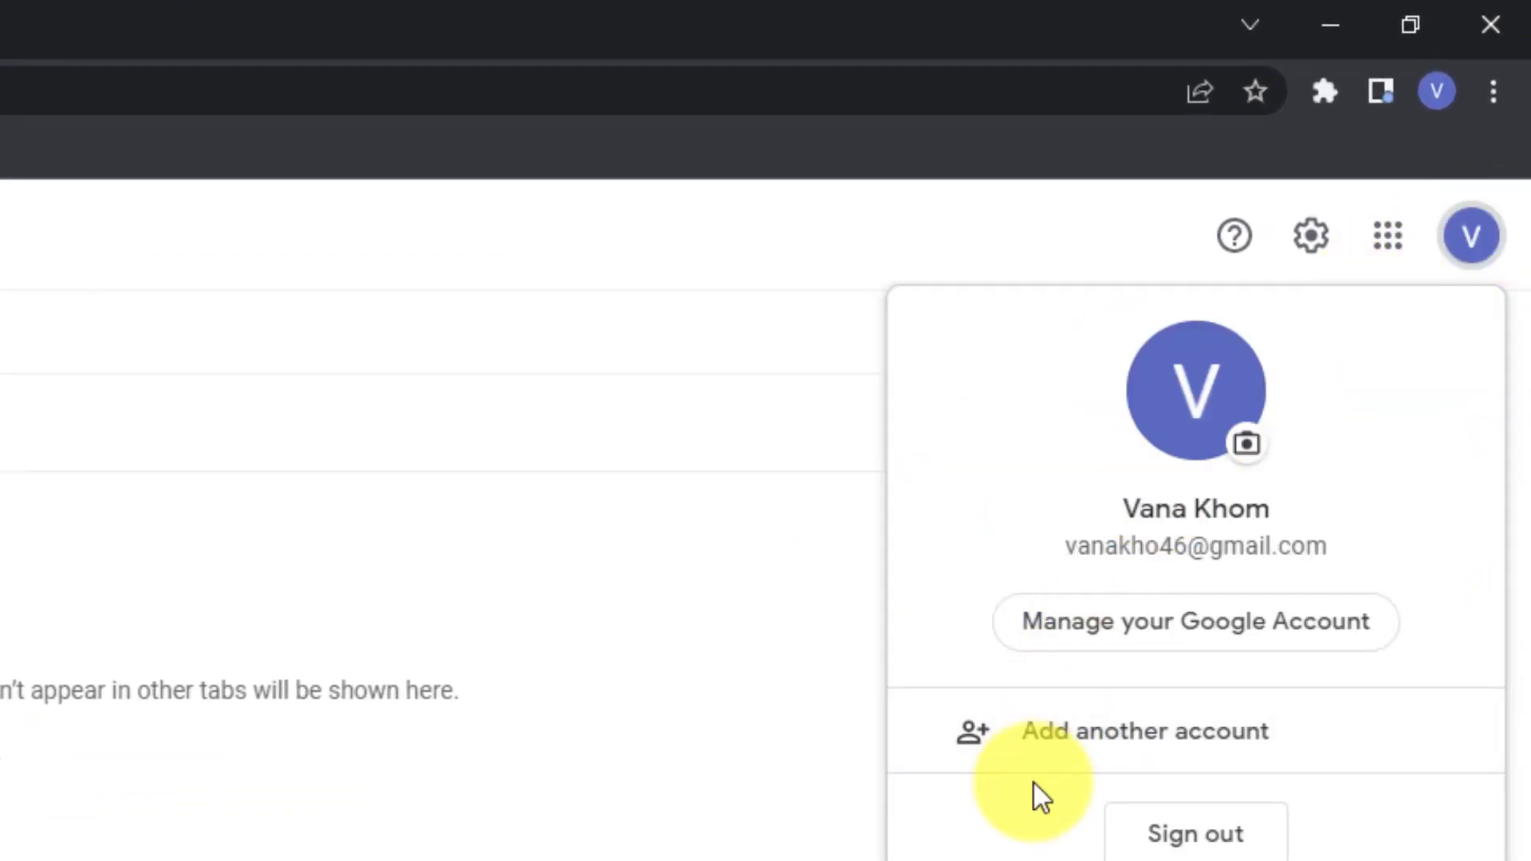
{"action": "left_click", "coordinate": [1063, 643]}
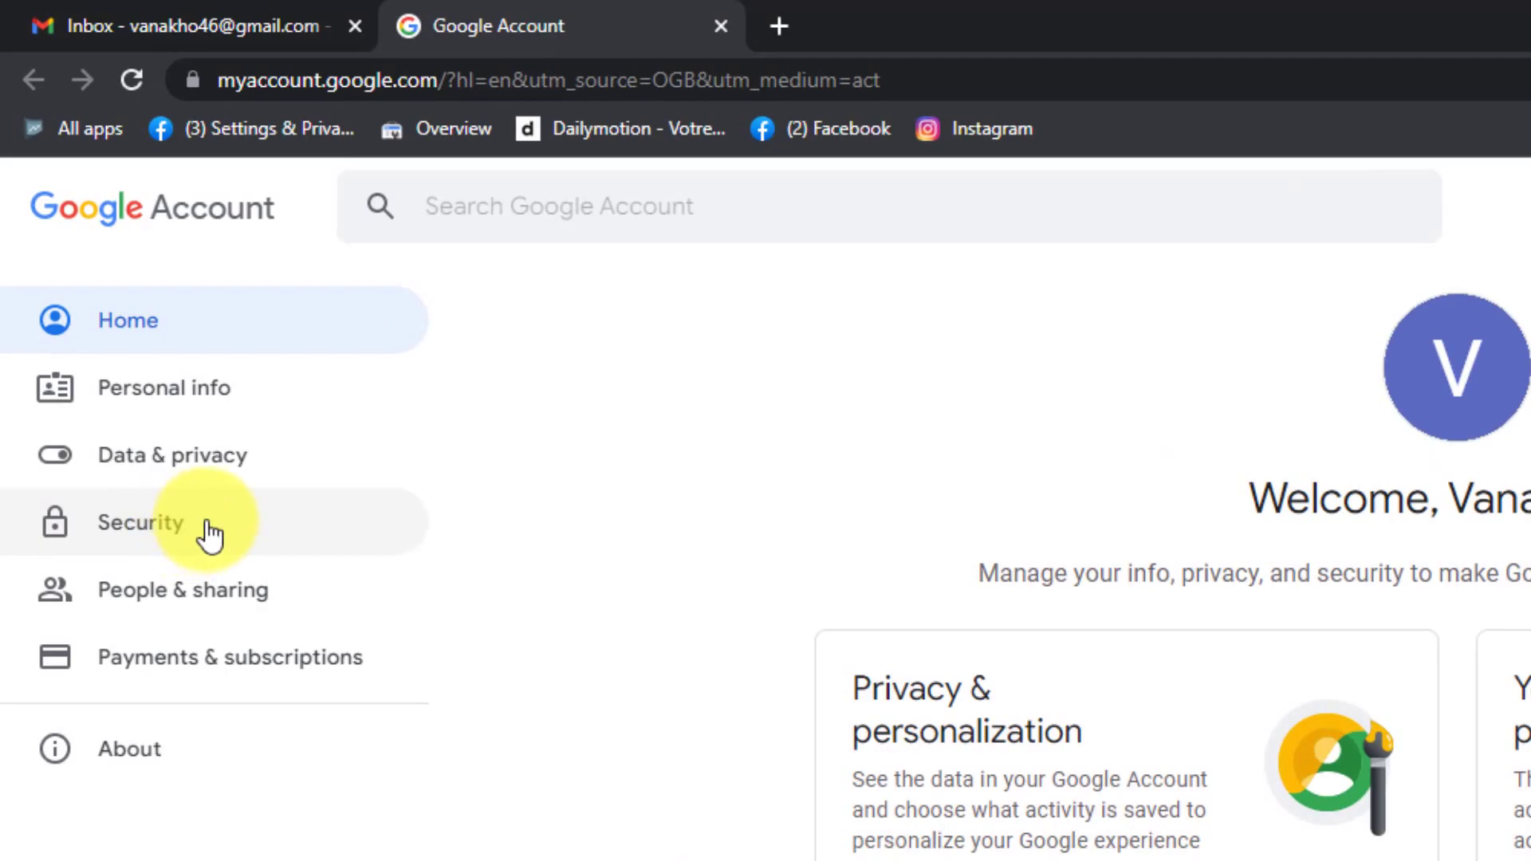
{"action": "left_click", "coordinate": [210, 535]}
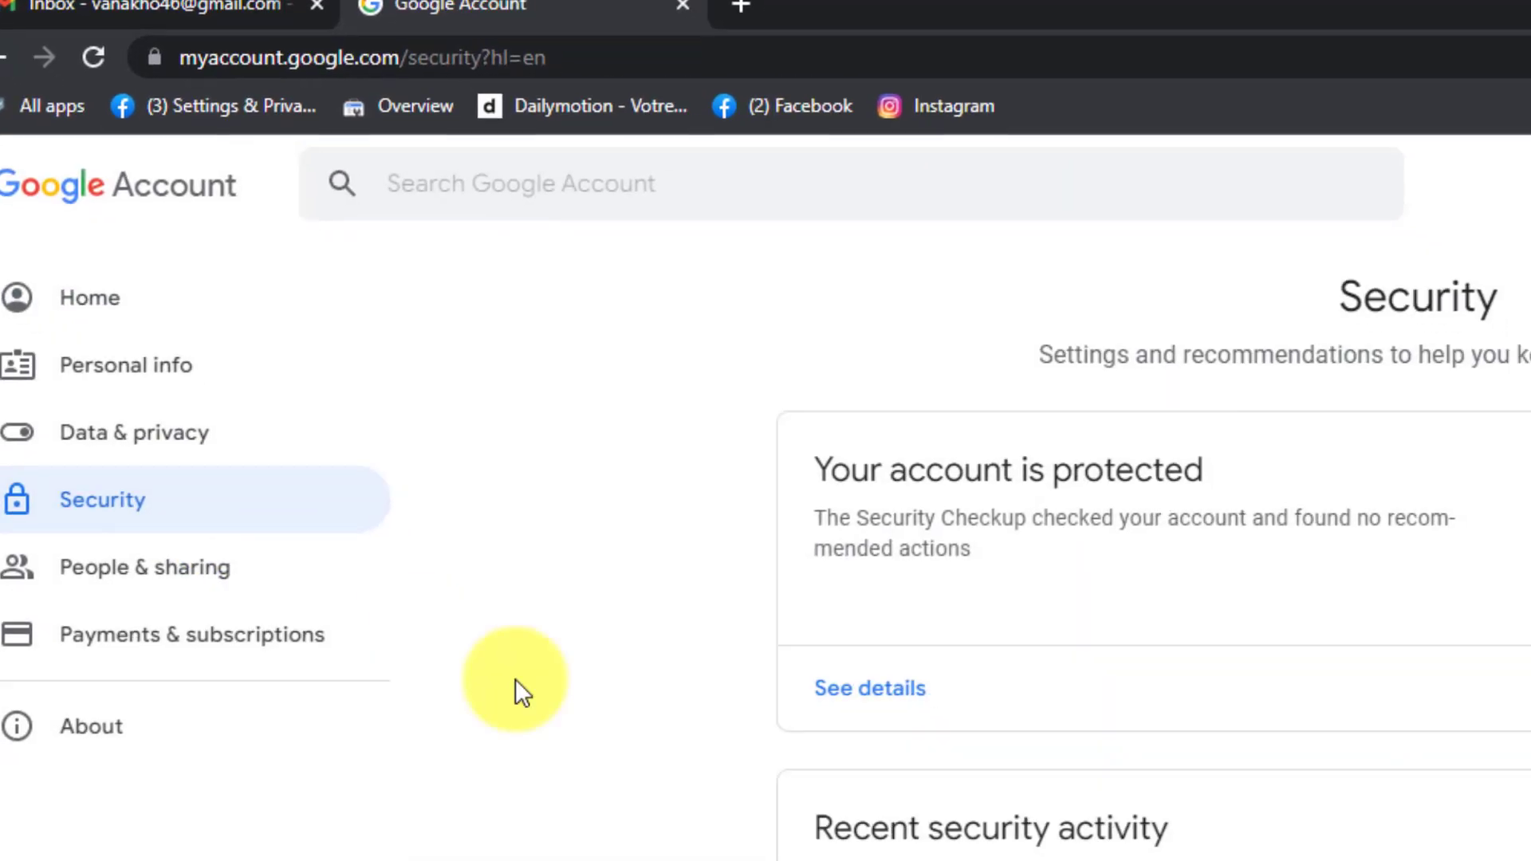
{"action": "scroll", "coordinate": [118, 397], "scroll_direction": "down", "scroll_amount": 3}
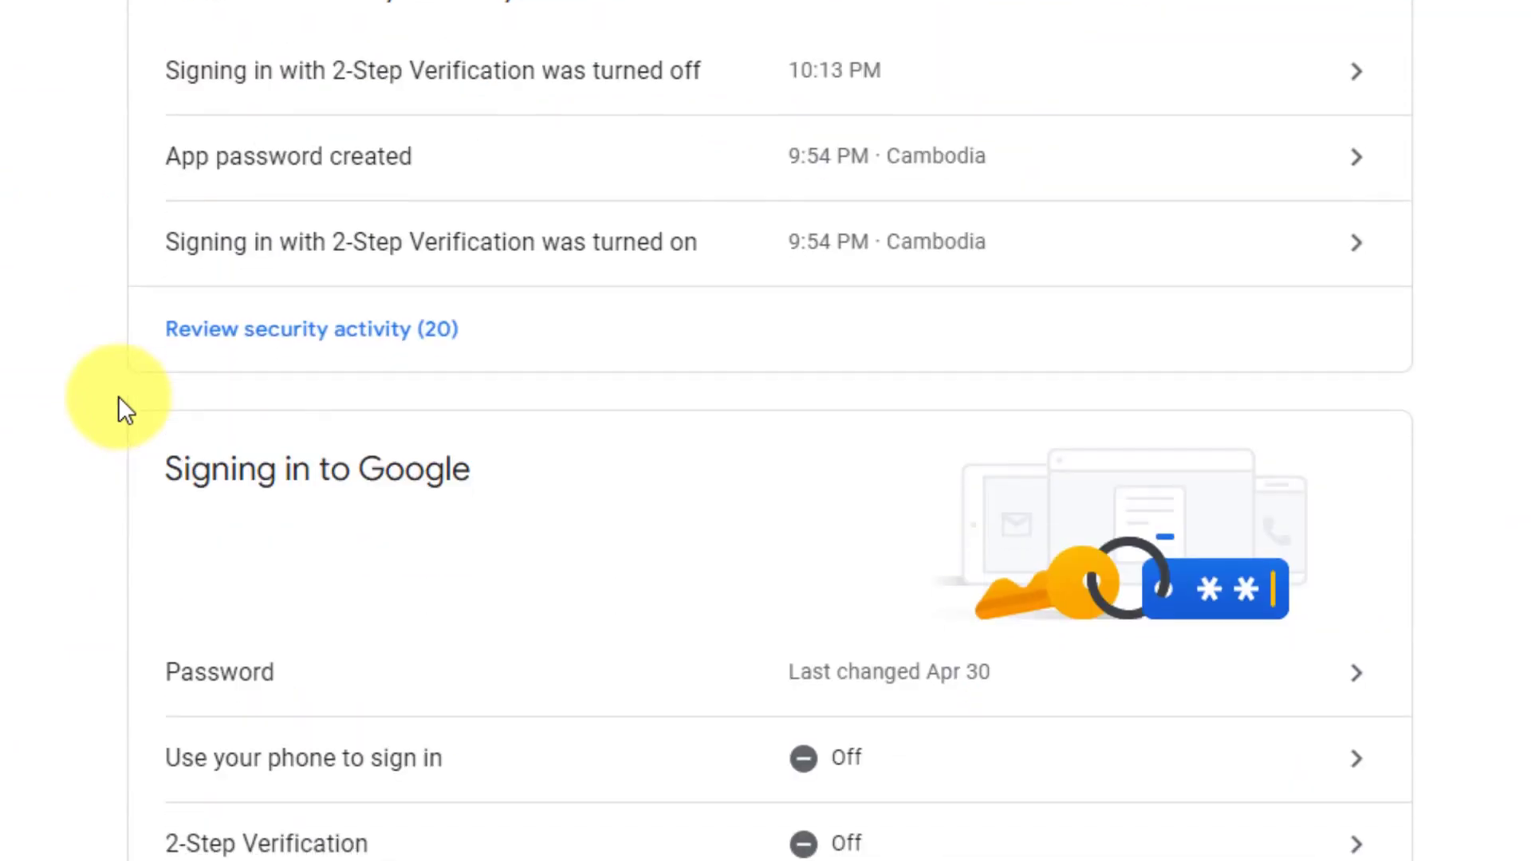
{"action": "scroll", "coordinate": [119, 397], "scroll_direction": "down", "scroll_amount": 3}
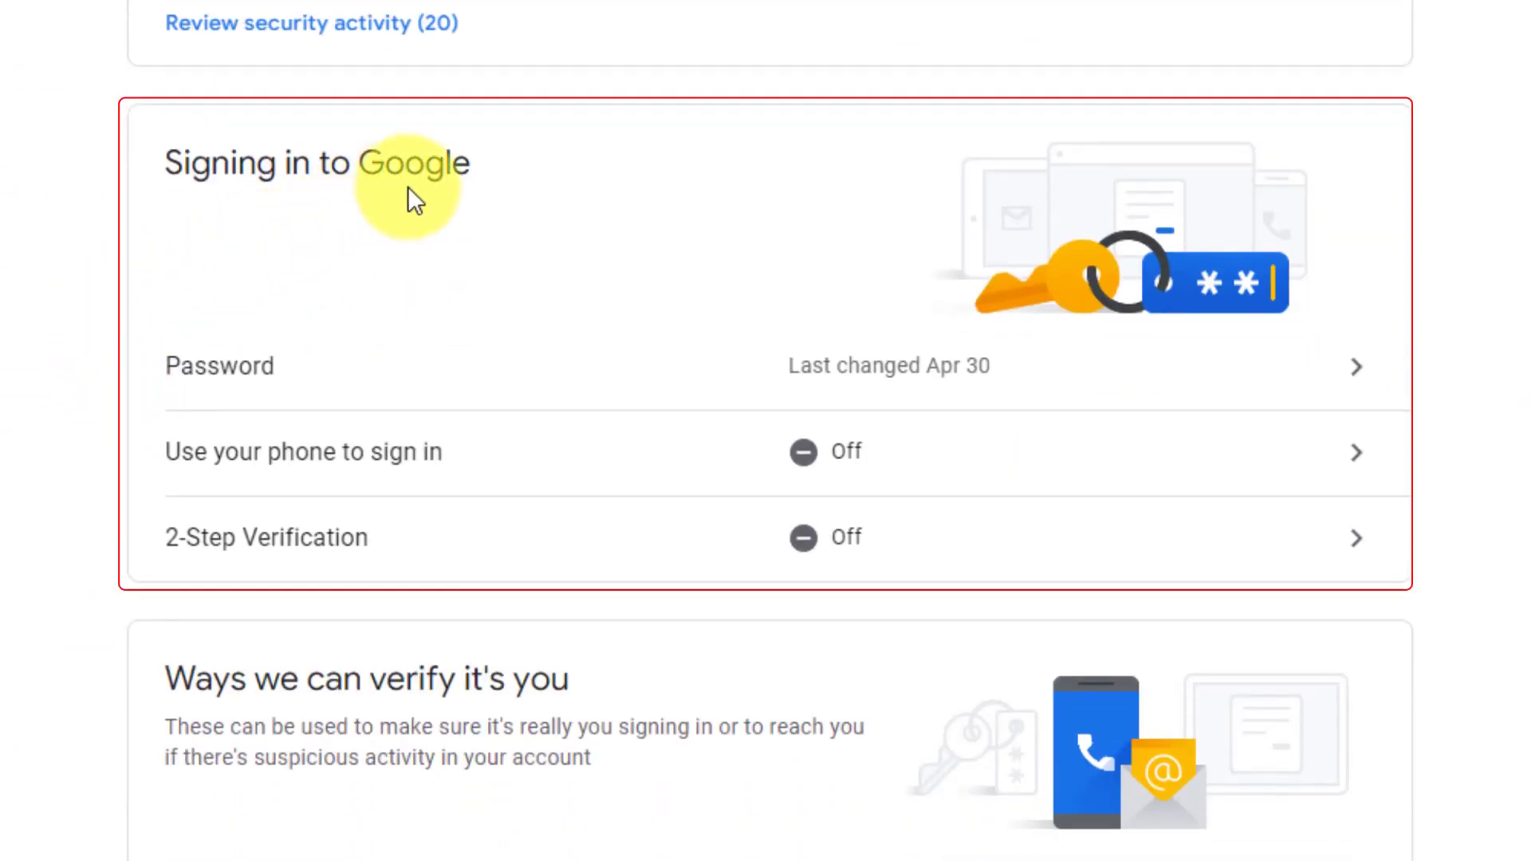
{"action": "scroll", "coordinate": [408, 192], "scroll_direction": "down", "scroll_amount": 3}
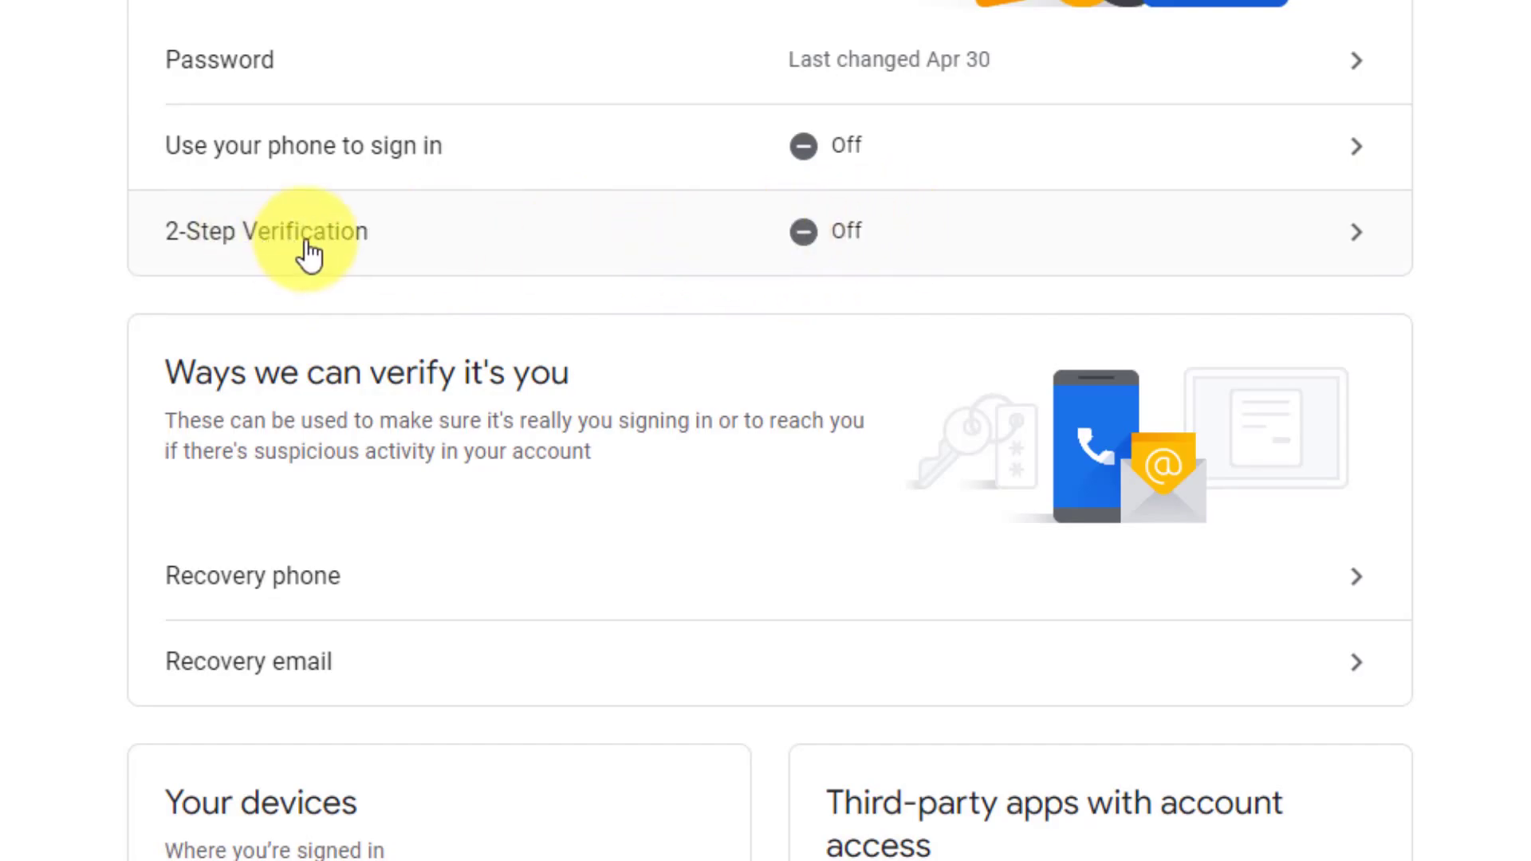
{"action": "left_click", "coordinate": [854, 249]}
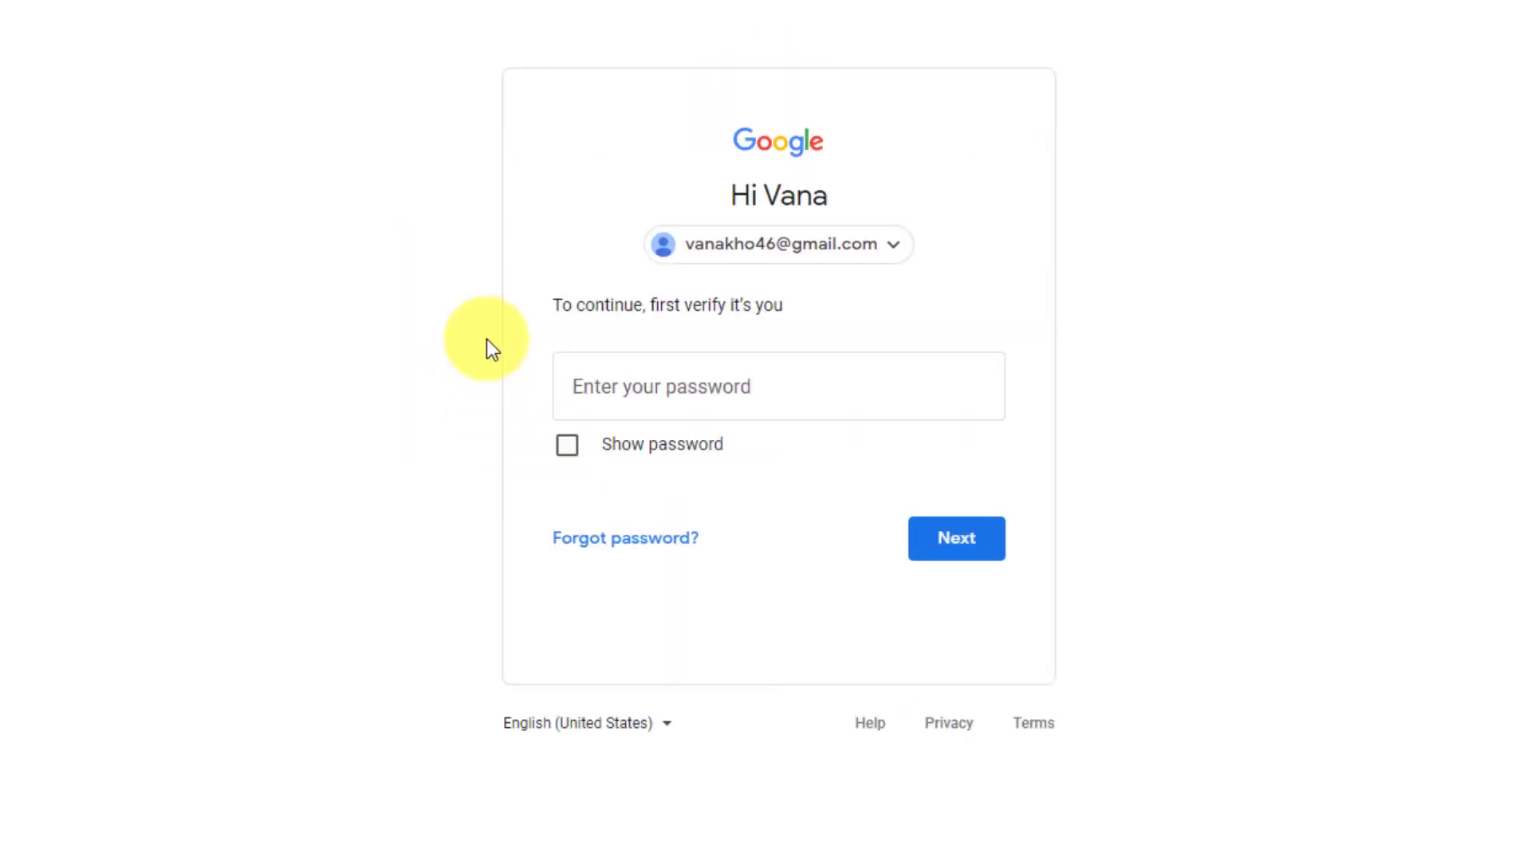
Re-enter the password to begin 2-Step Verification, then fix the +855 phone number
{"action": "left_click", "coordinate": [646, 387]}
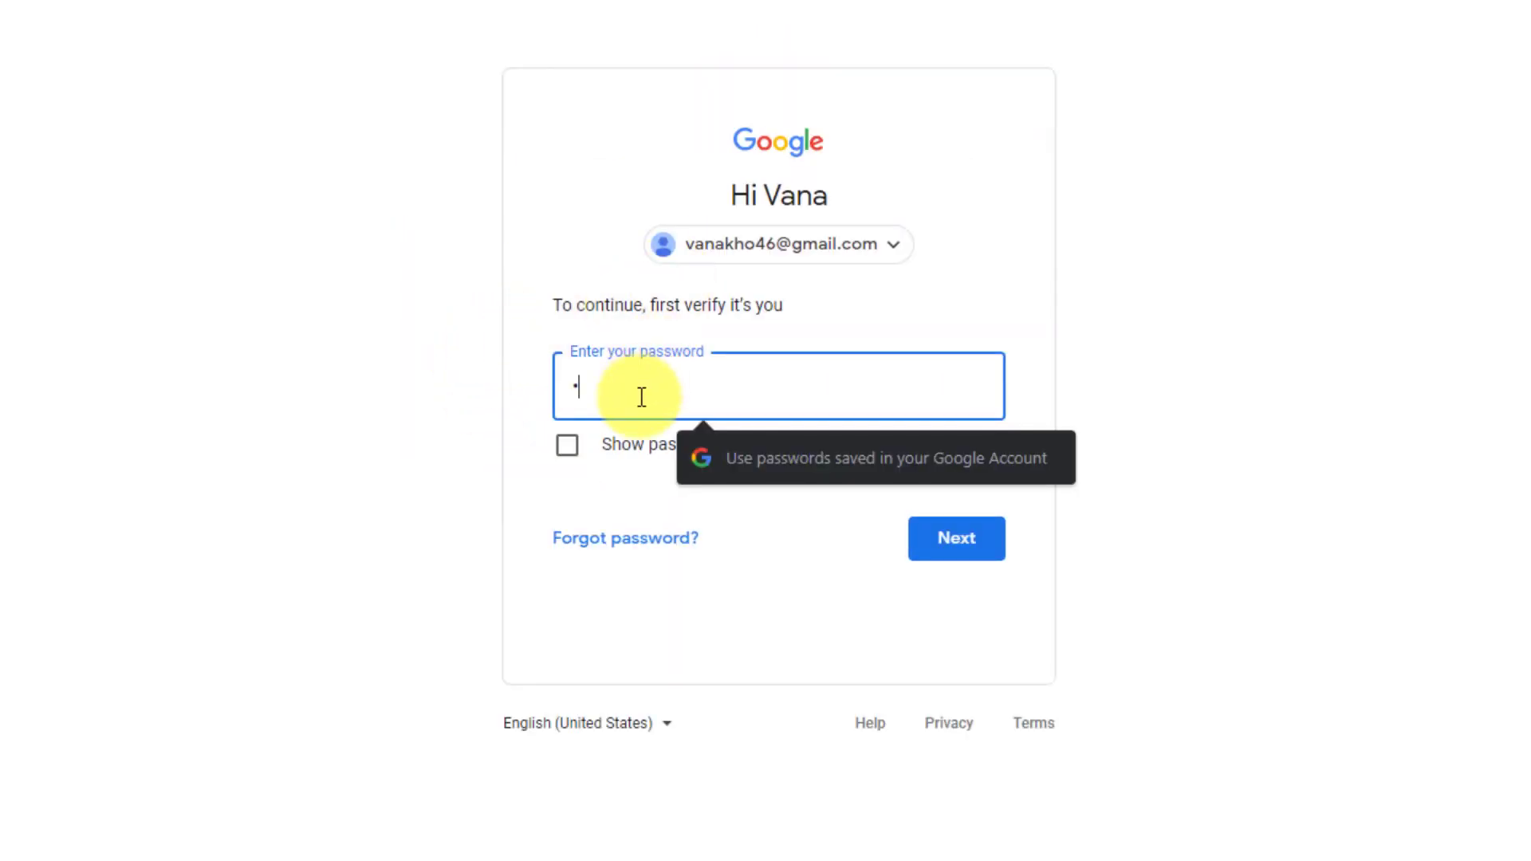
{"action": "type", "text": "•••••"}
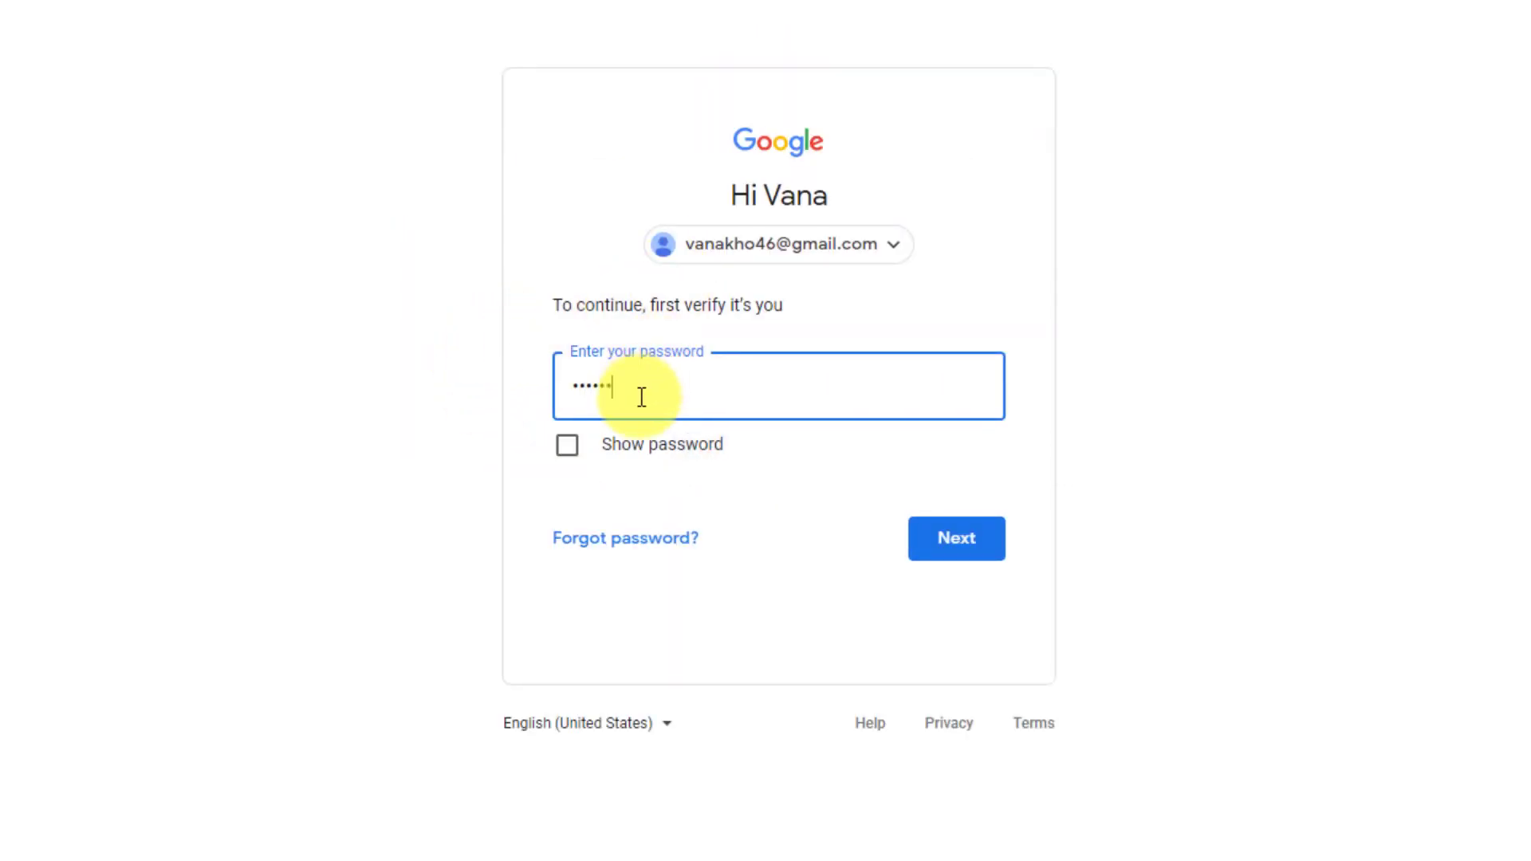
{"action": "type", "text": "•••"}
{"action": "left_click", "coordinate": [939, 553]}
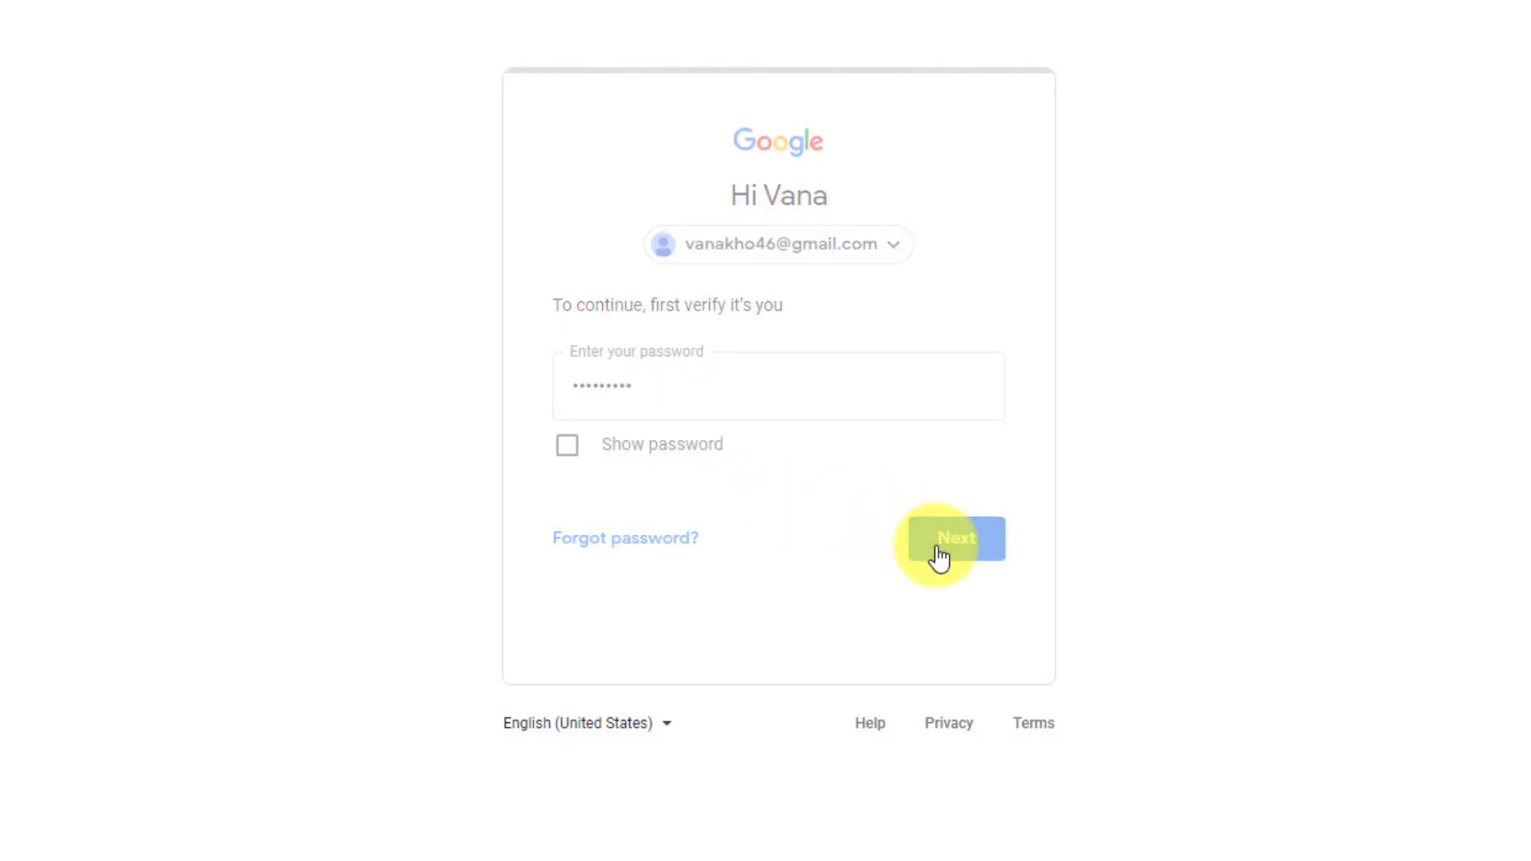
{"action": "type", "text": "+855 9"}
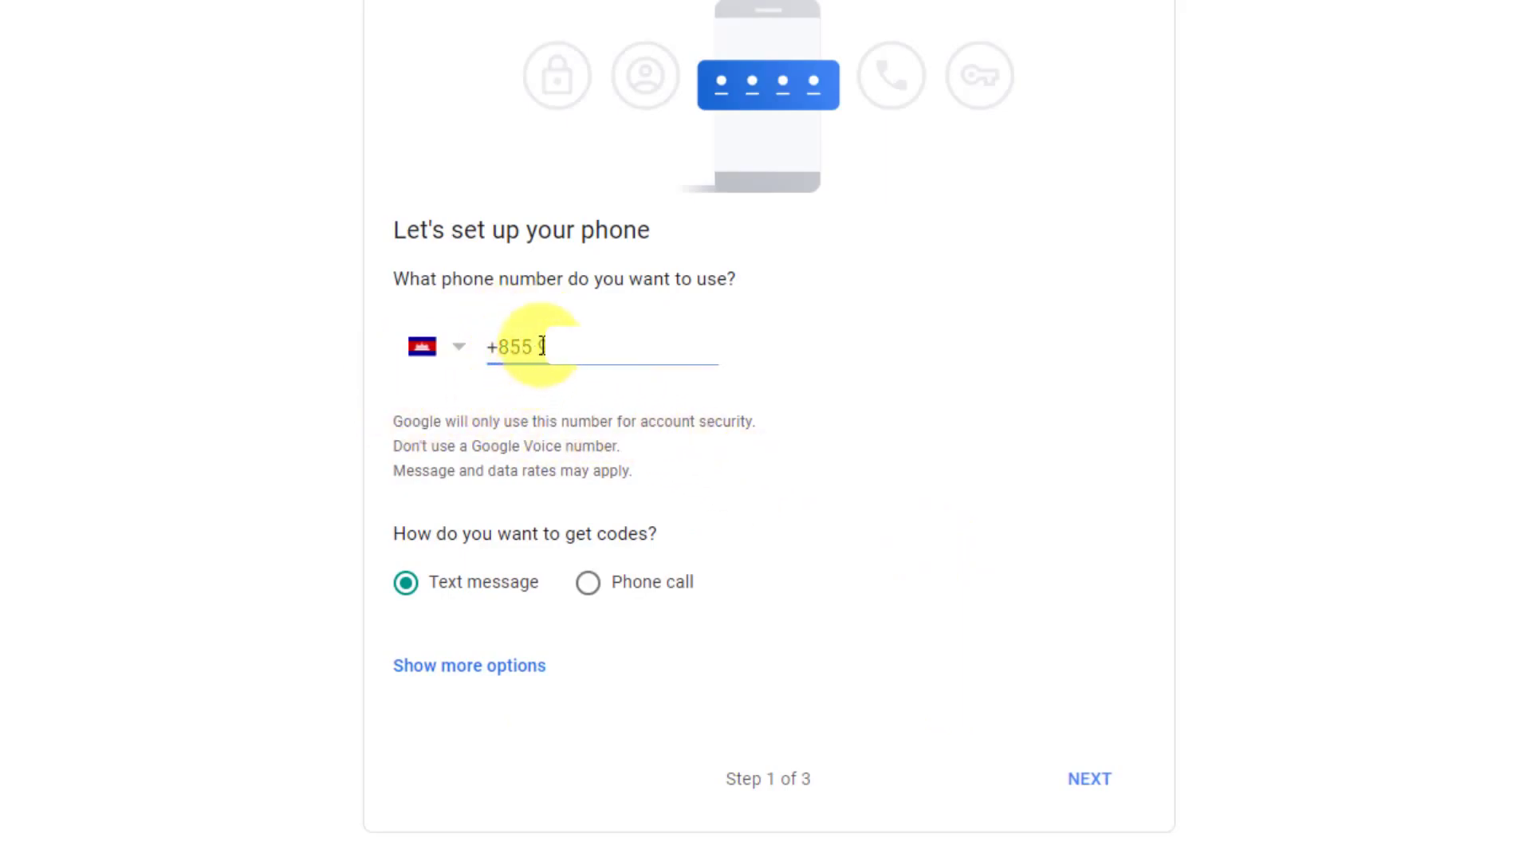
{"action": "left_click_drag", "start_coordinate": [538, 348], "coordinate": [635, 347]}
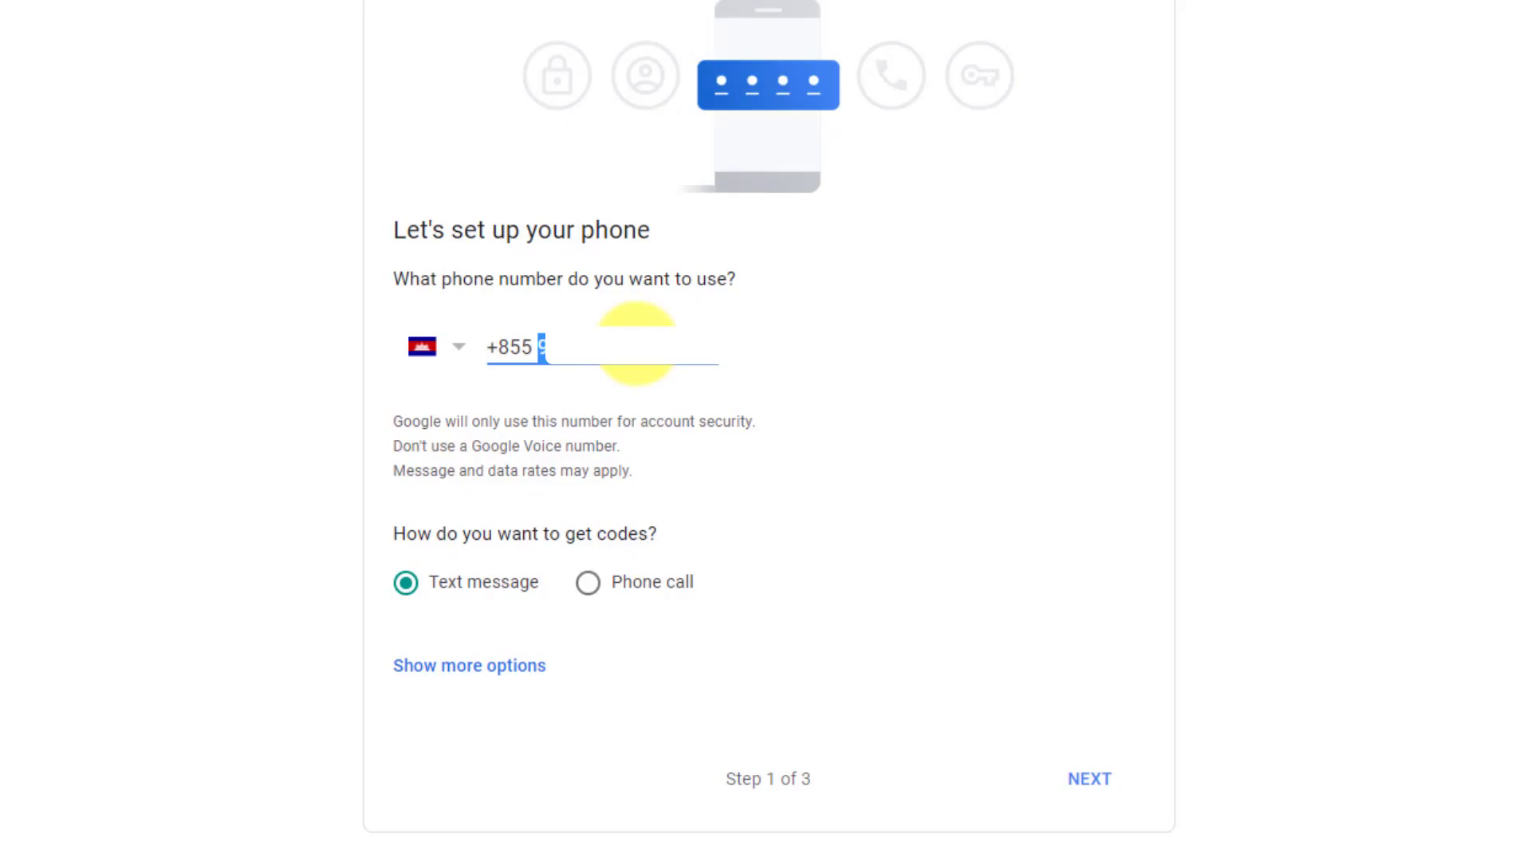
{"action": "left_click", "coordinate": [635, 345]}
Submit the phone number, confirm the texted code, and turn on 2-Step Verification
{"action": "left_click", "coordinate": [1085, 795]}
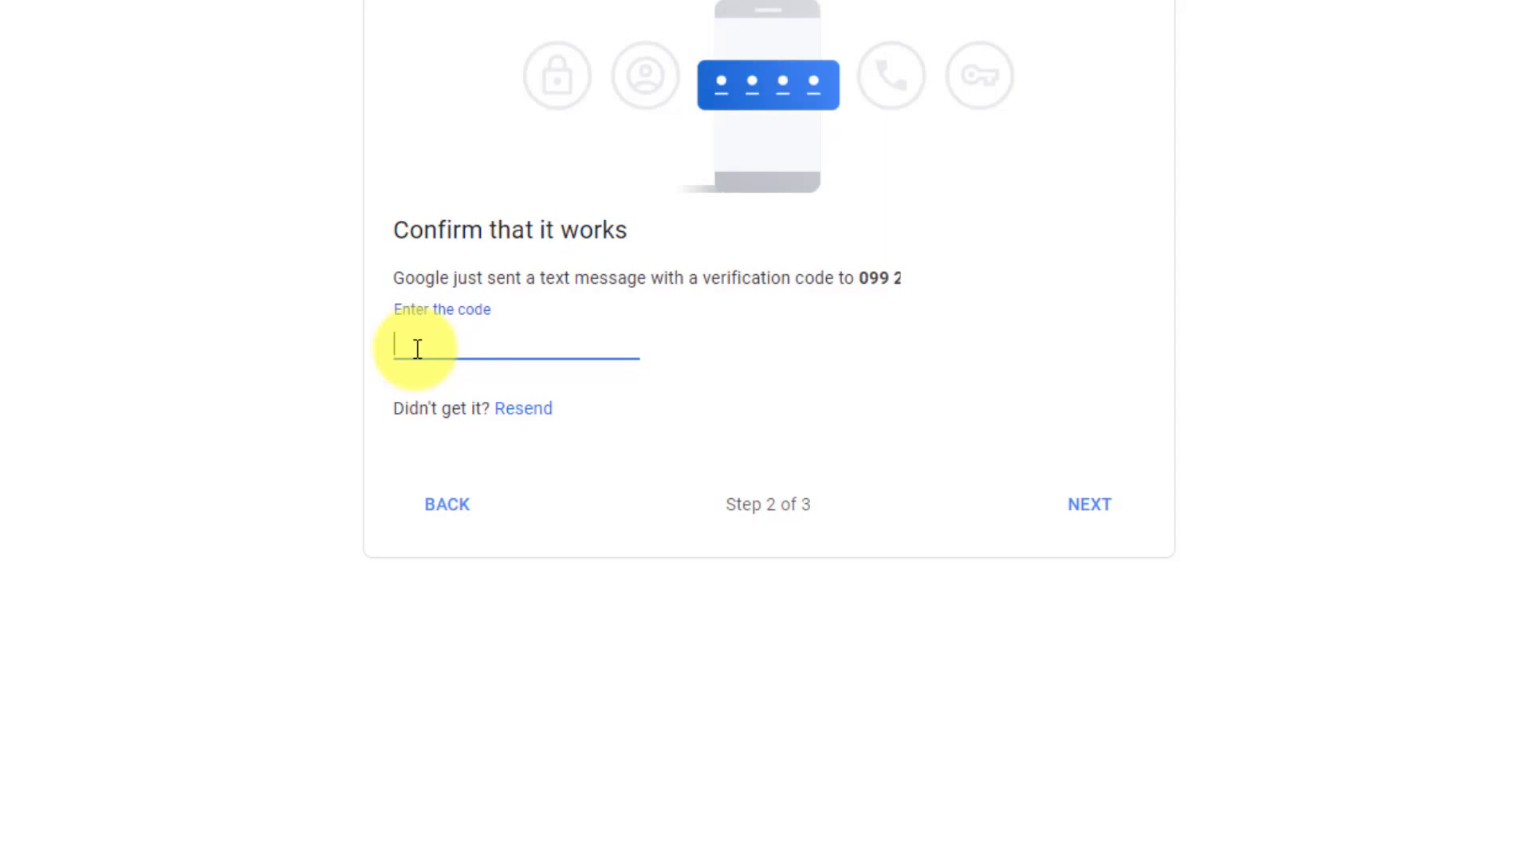
{"action": "left_click", "coordinate": [1101, 508]}
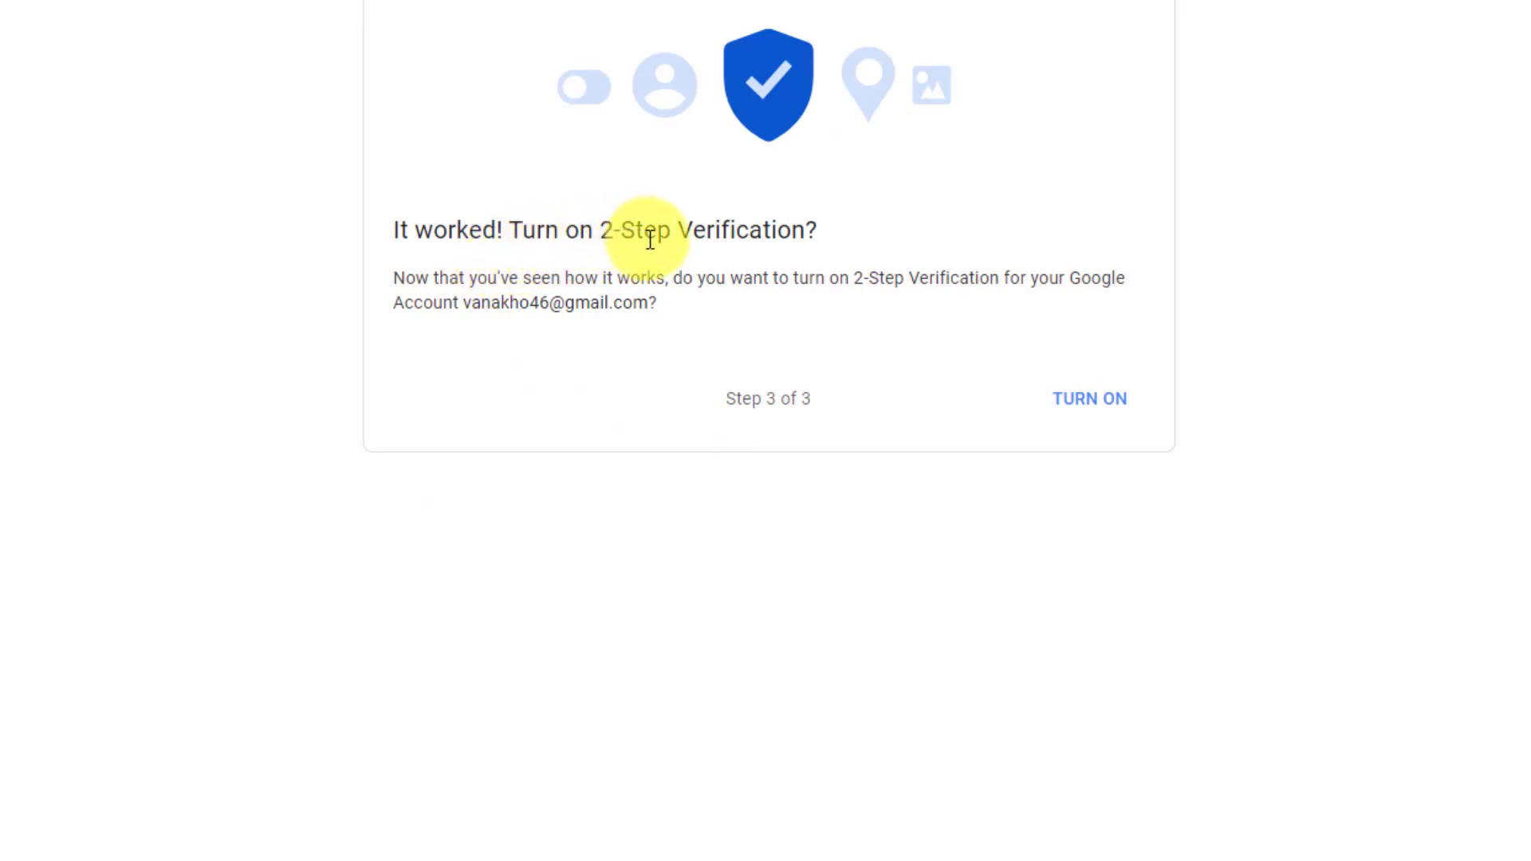
{"action": "left_click", "coordinate": [1088, 409]}
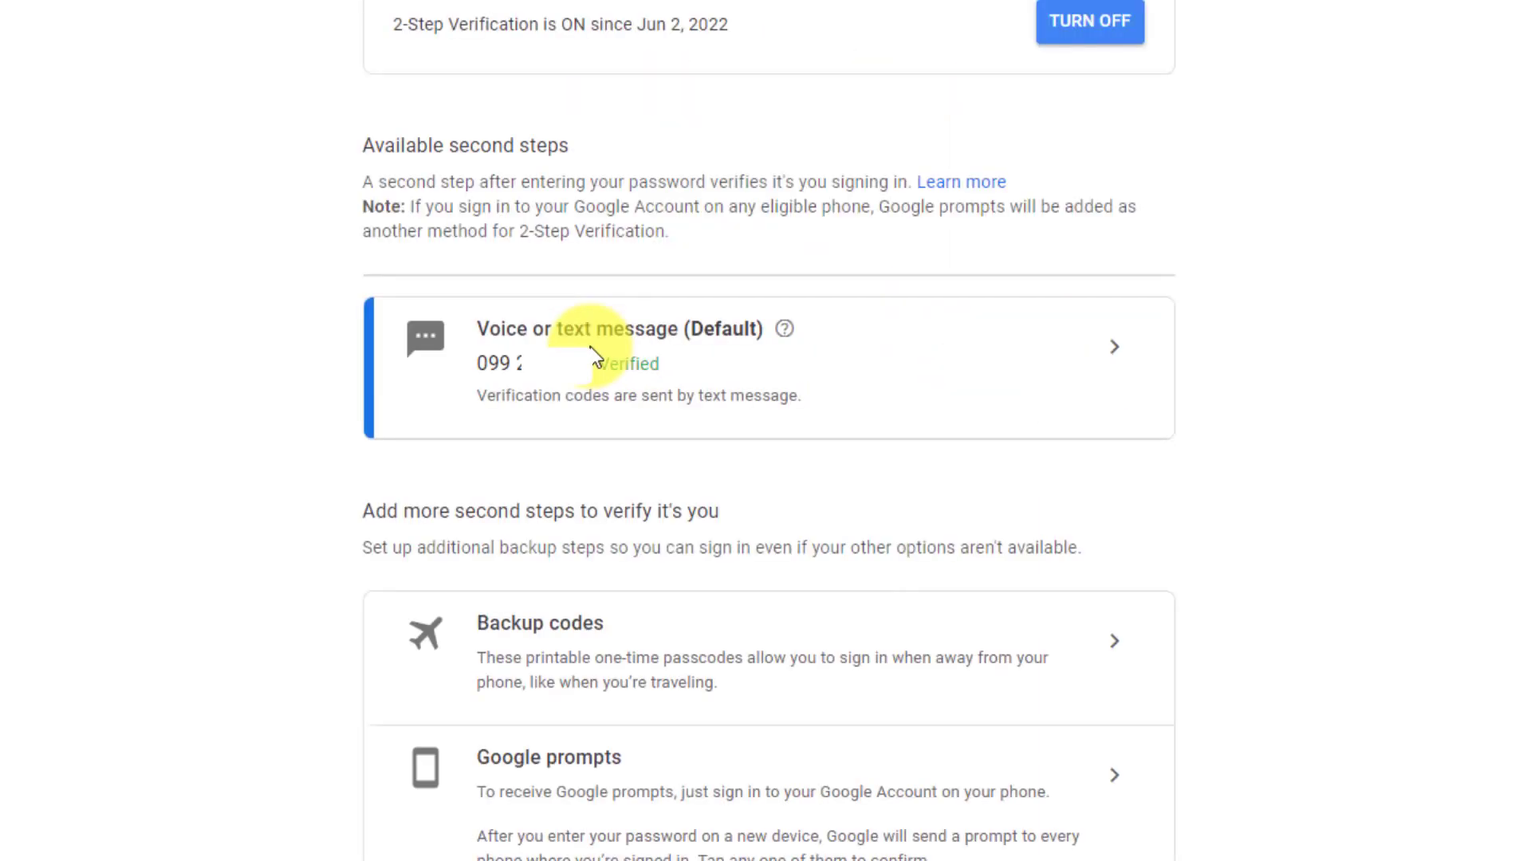
{"action": "scroll", "coordinate": [269, 254], "scroll_direction": "up", "scroll_amount": 2}
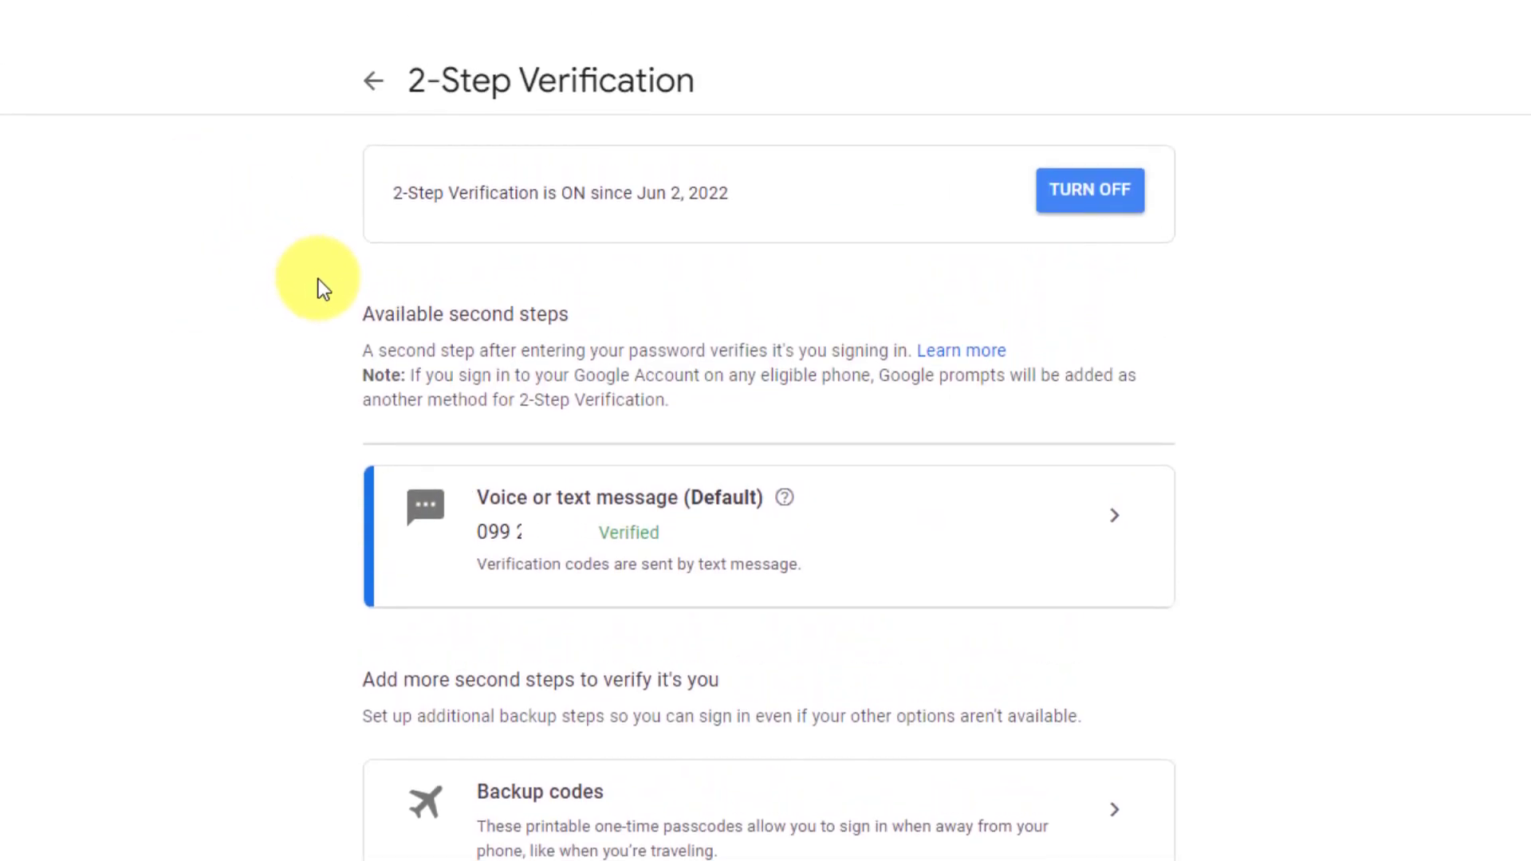
Return from the 2-Step Verification page to the Google Account Security overview
{"action": "left_click", "coordinate": [376, 83]}
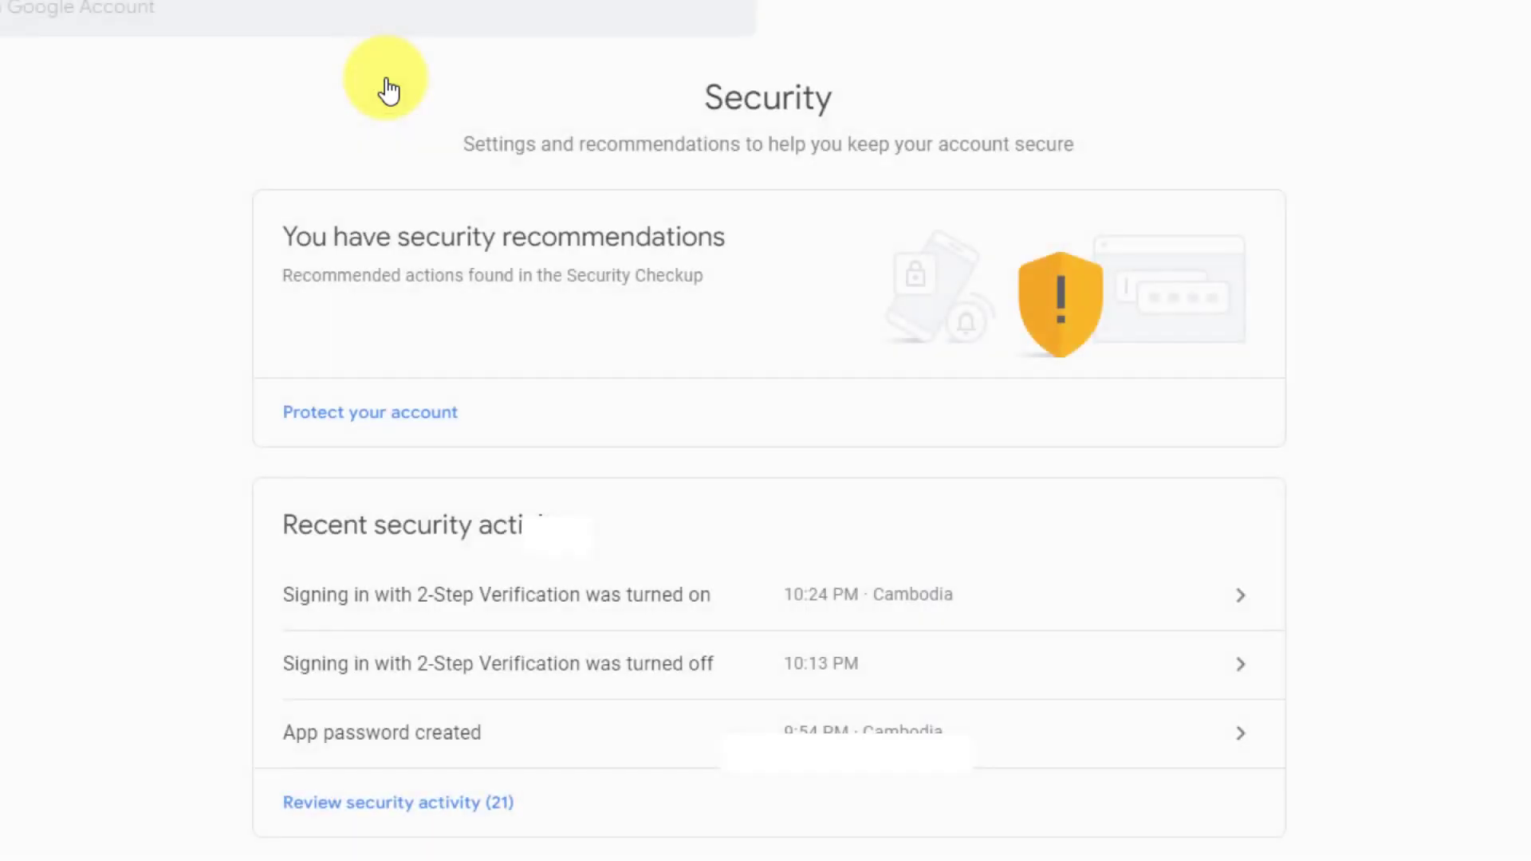
{"action": "scroll", "coordinate": [210, 479], "scroll_direction": "down", "scroll_amount": 3}
{"action": "scroll", "coordinate": [213, 635], "scroll_direction": "down", "scroll_amount": 1}
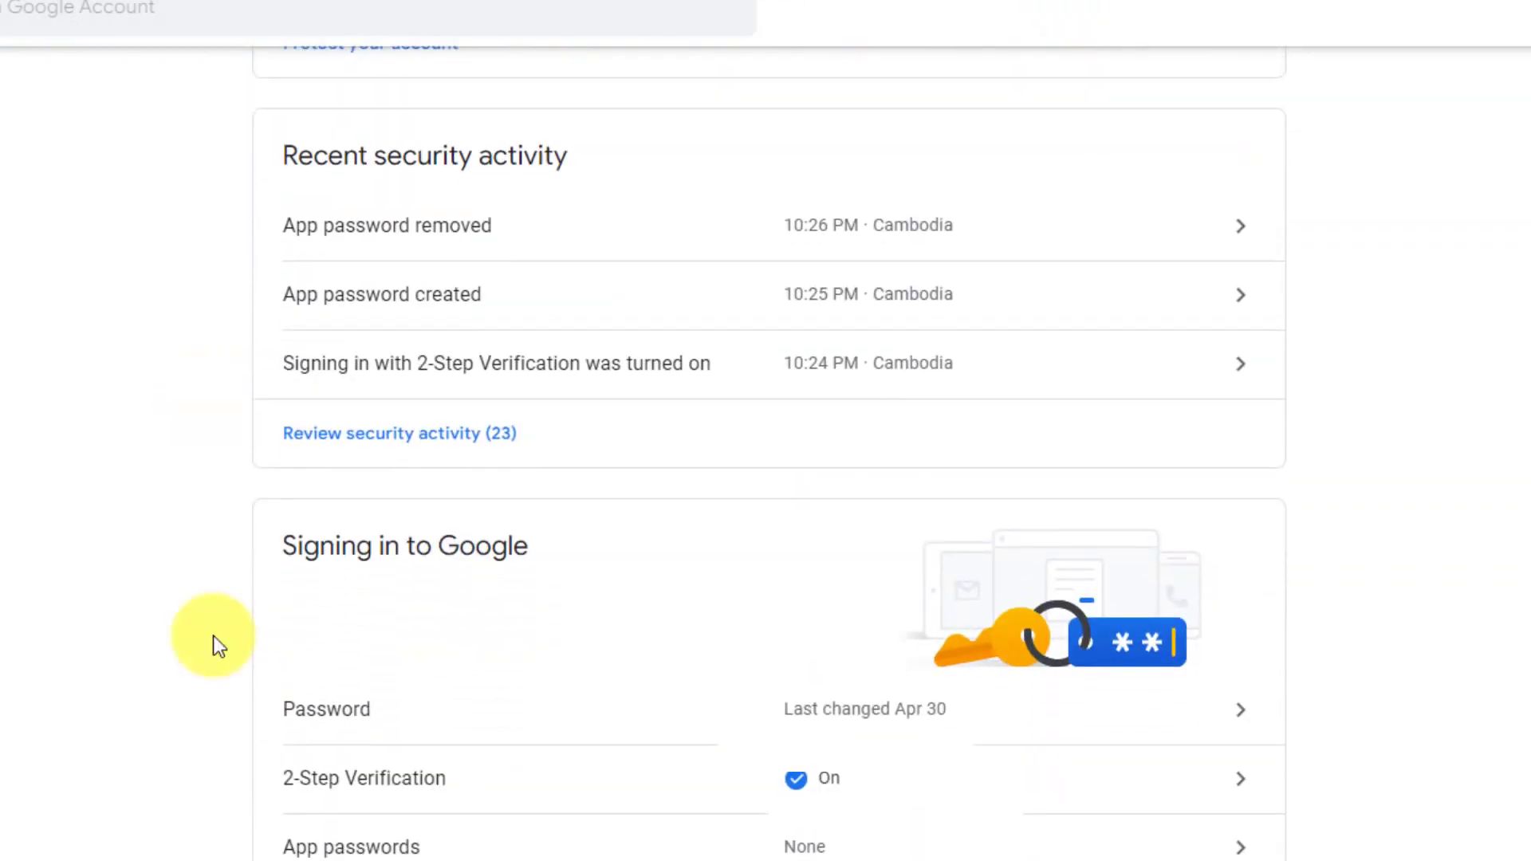
{"action": "scroll", "coordinate": [214, 636], "scroll_direction": "up", "scroll_amount": 3}
{"action": "scroll", "coordinate": [213, 635], "scroll_direction": "down", "scroll_amount": 5}
{"action": "scroll", "coordinate": [214, 635], "scroll_direction": "down", "scroll_amount": 1}
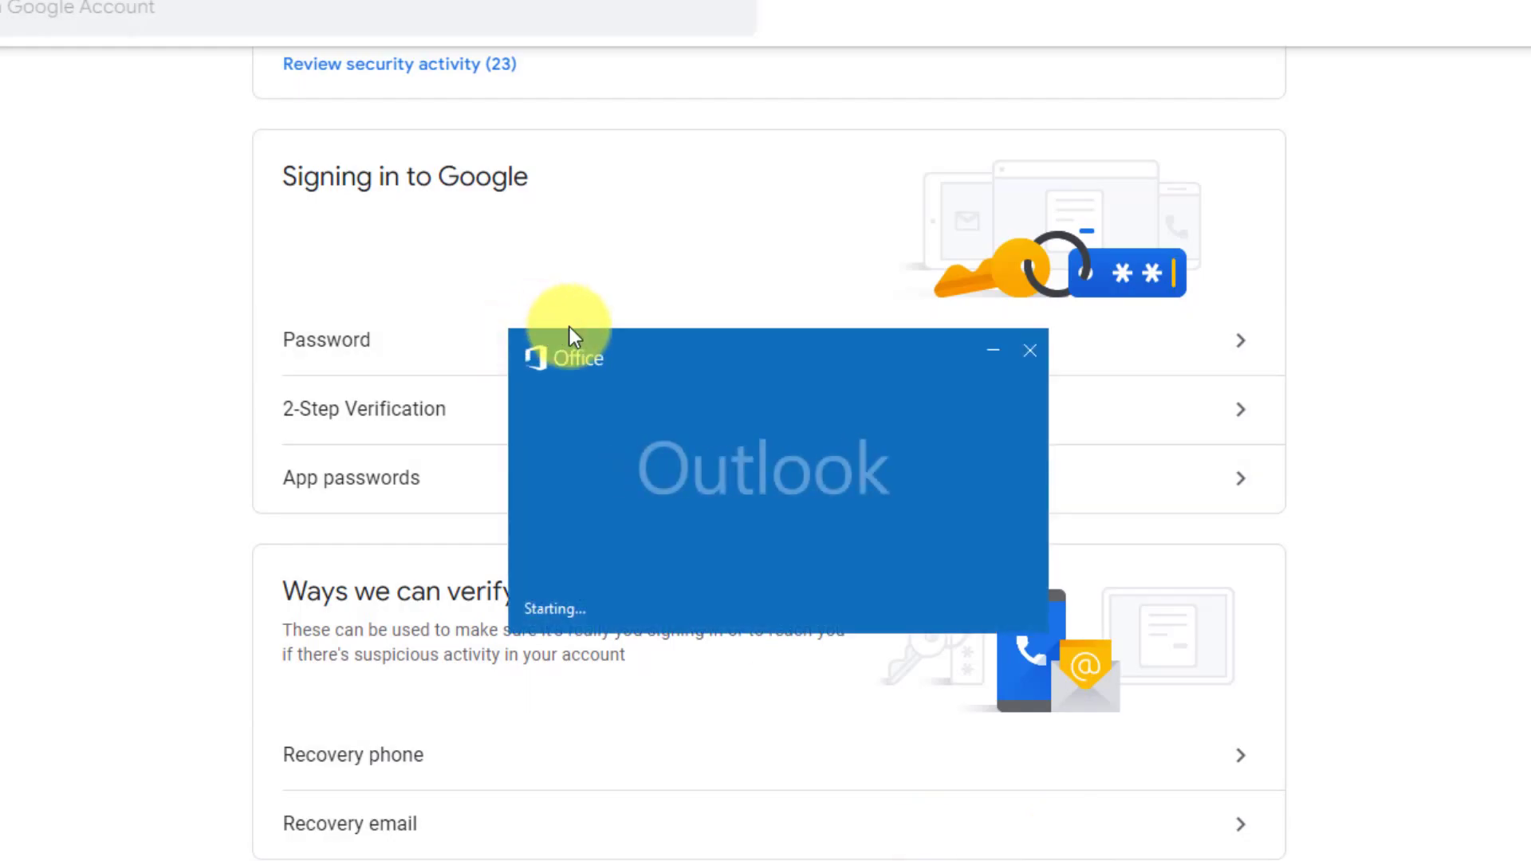
Correct the Gmail address, connect with manual setup under Advanced options, and choose IMAP
{"action": "key", "text": "BackSpace"}
{"action": "key", "text": "BackSpace"}
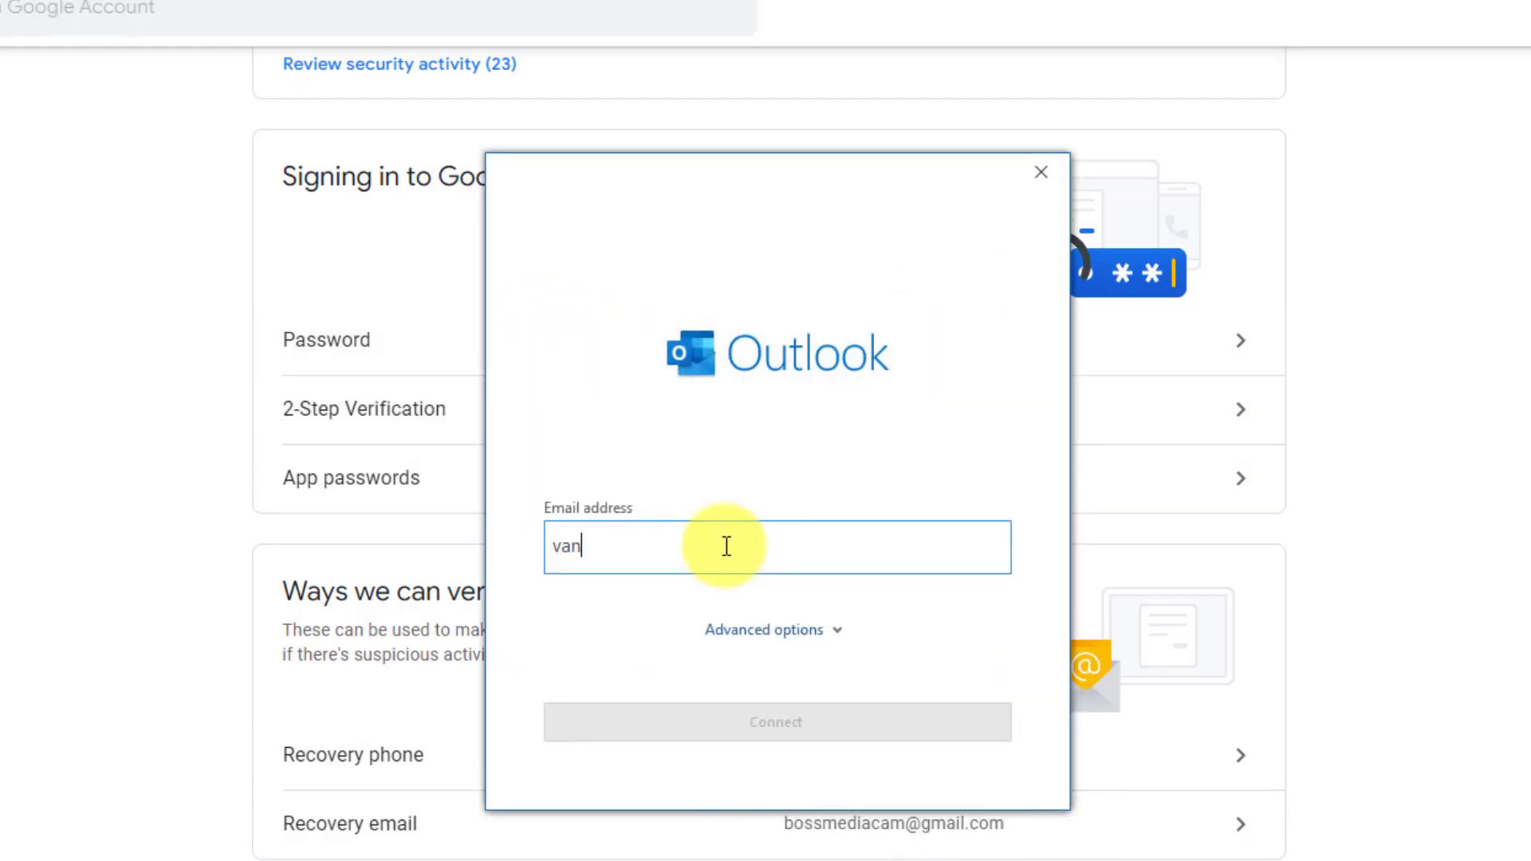
{"action": "type", "text": "kh"}
{"action": "key", "text": "BackSpace"}
{"action": "key", "text": "BackSpace"}
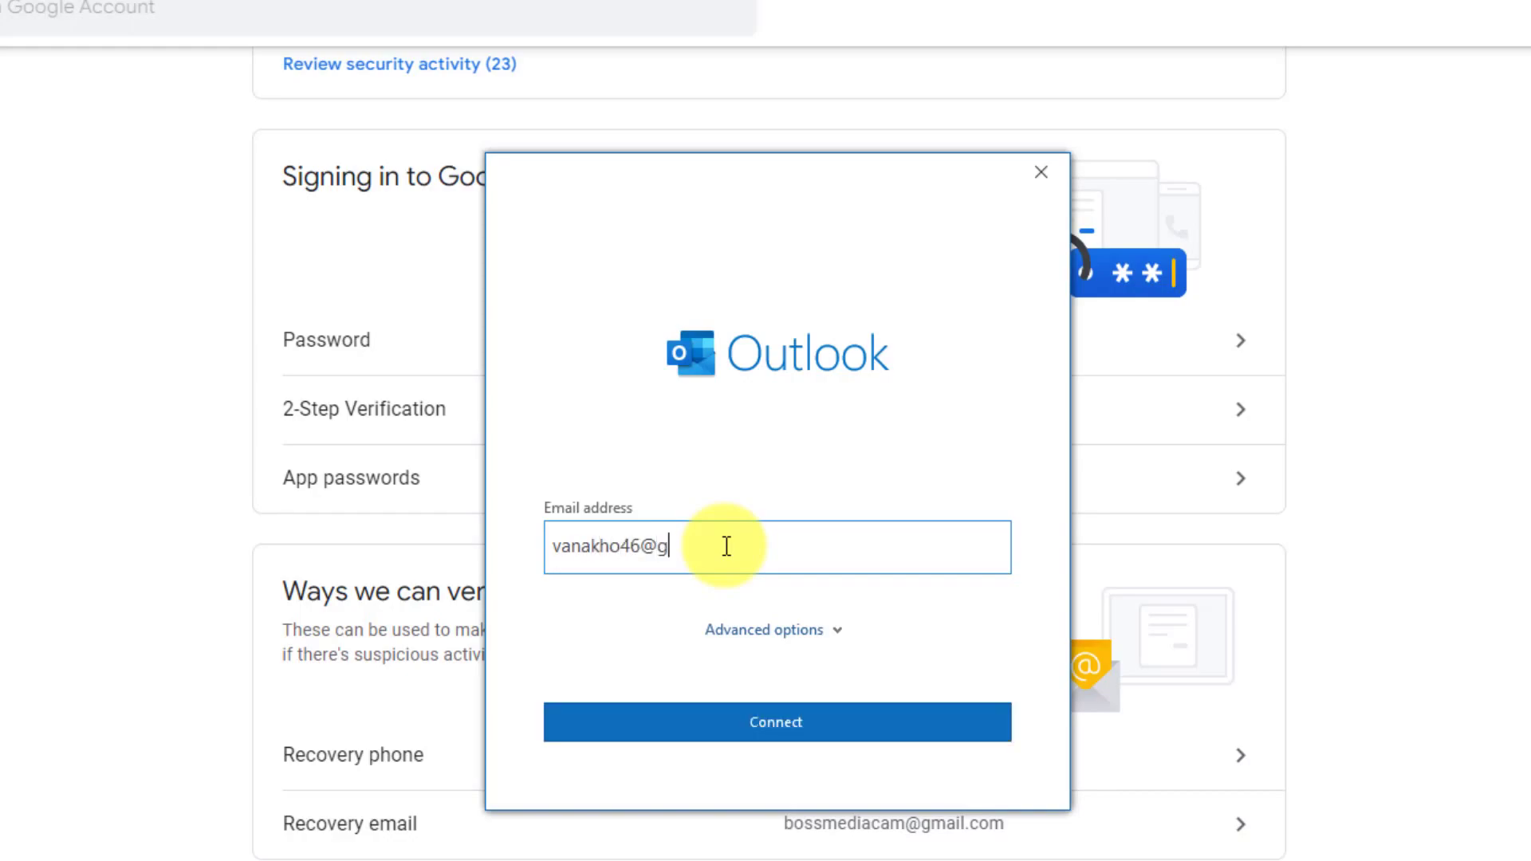
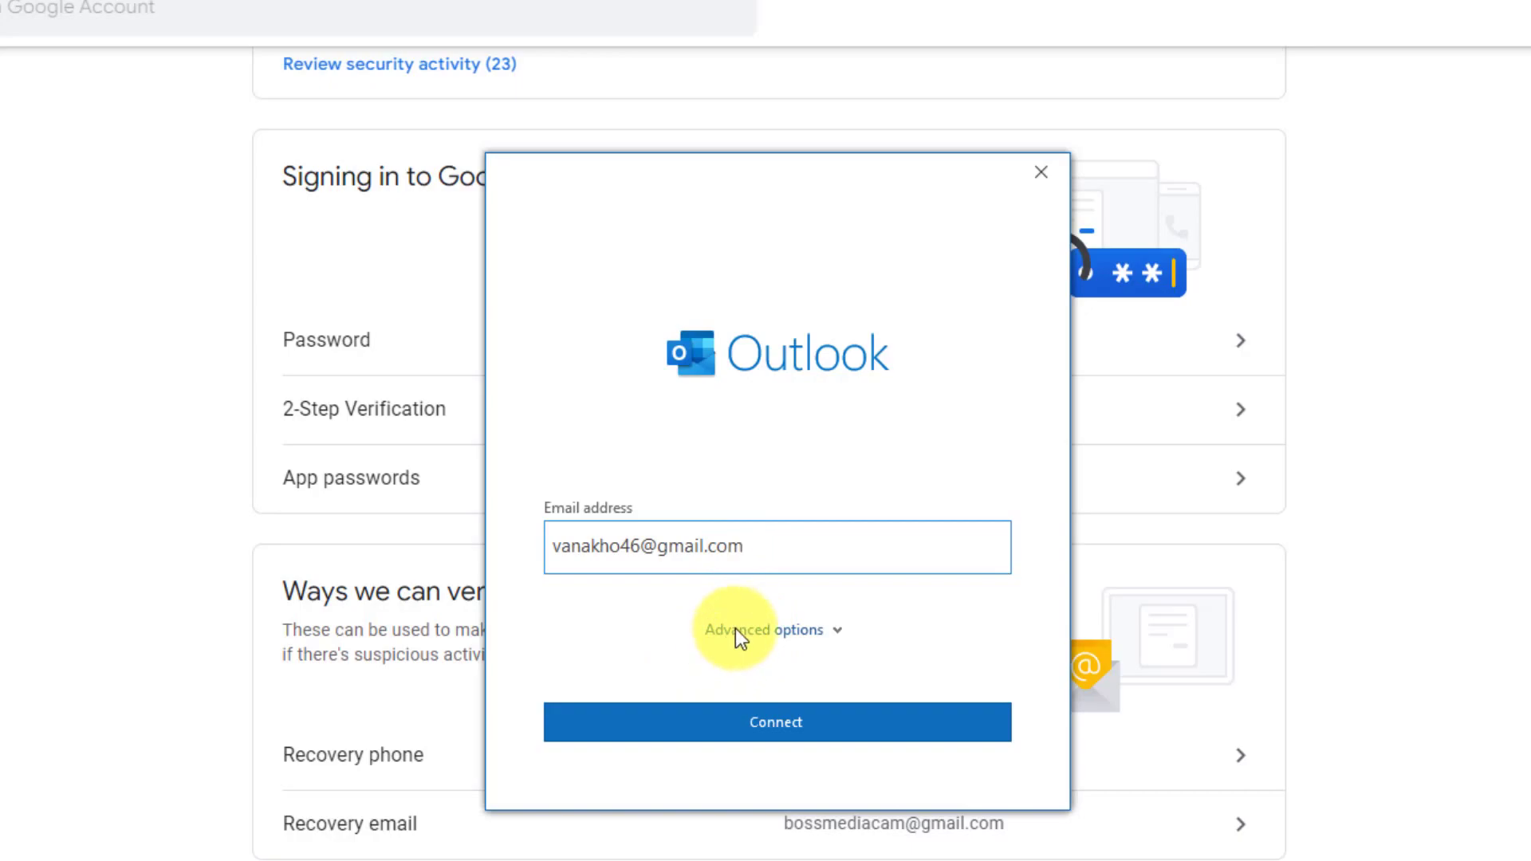
{"action": "left_click", "coordinate": [736, 627]}
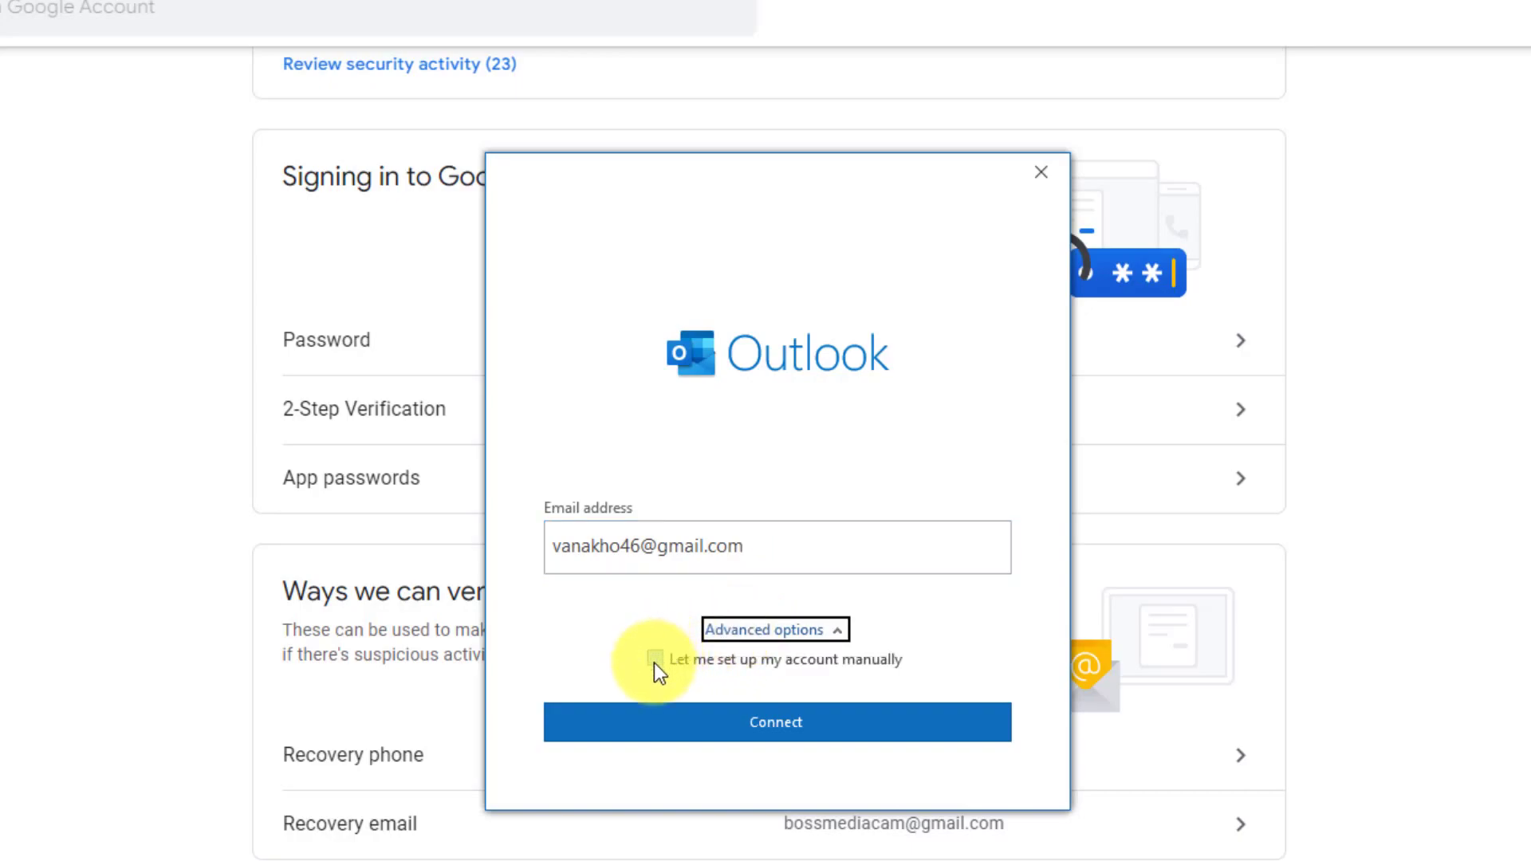
{"action": "left_click", "coordinate": [654, 659]}
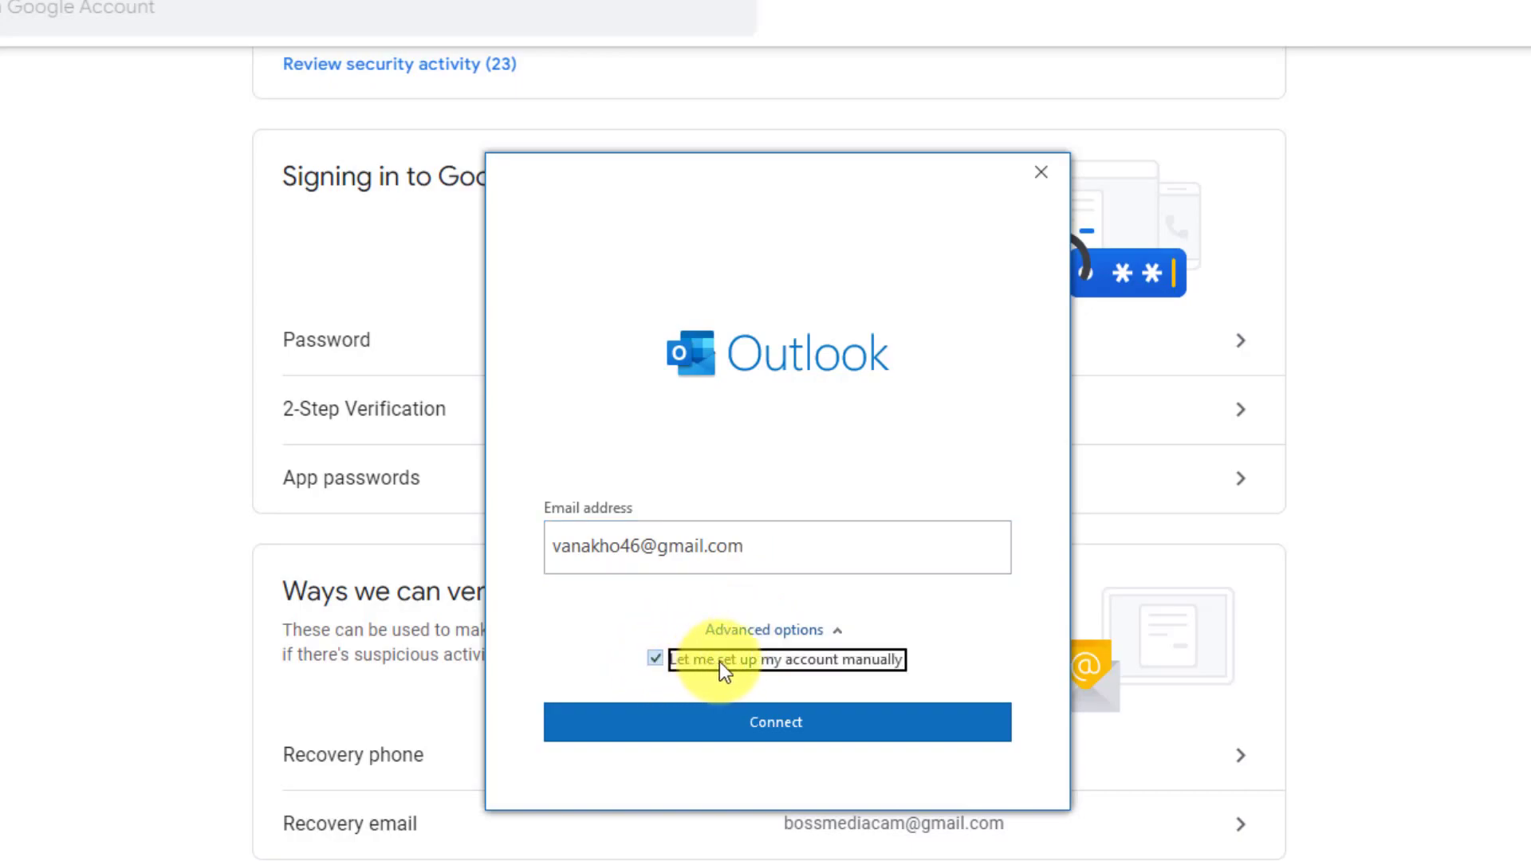
{"action": "left_click", "coordinate": [751, 725]}
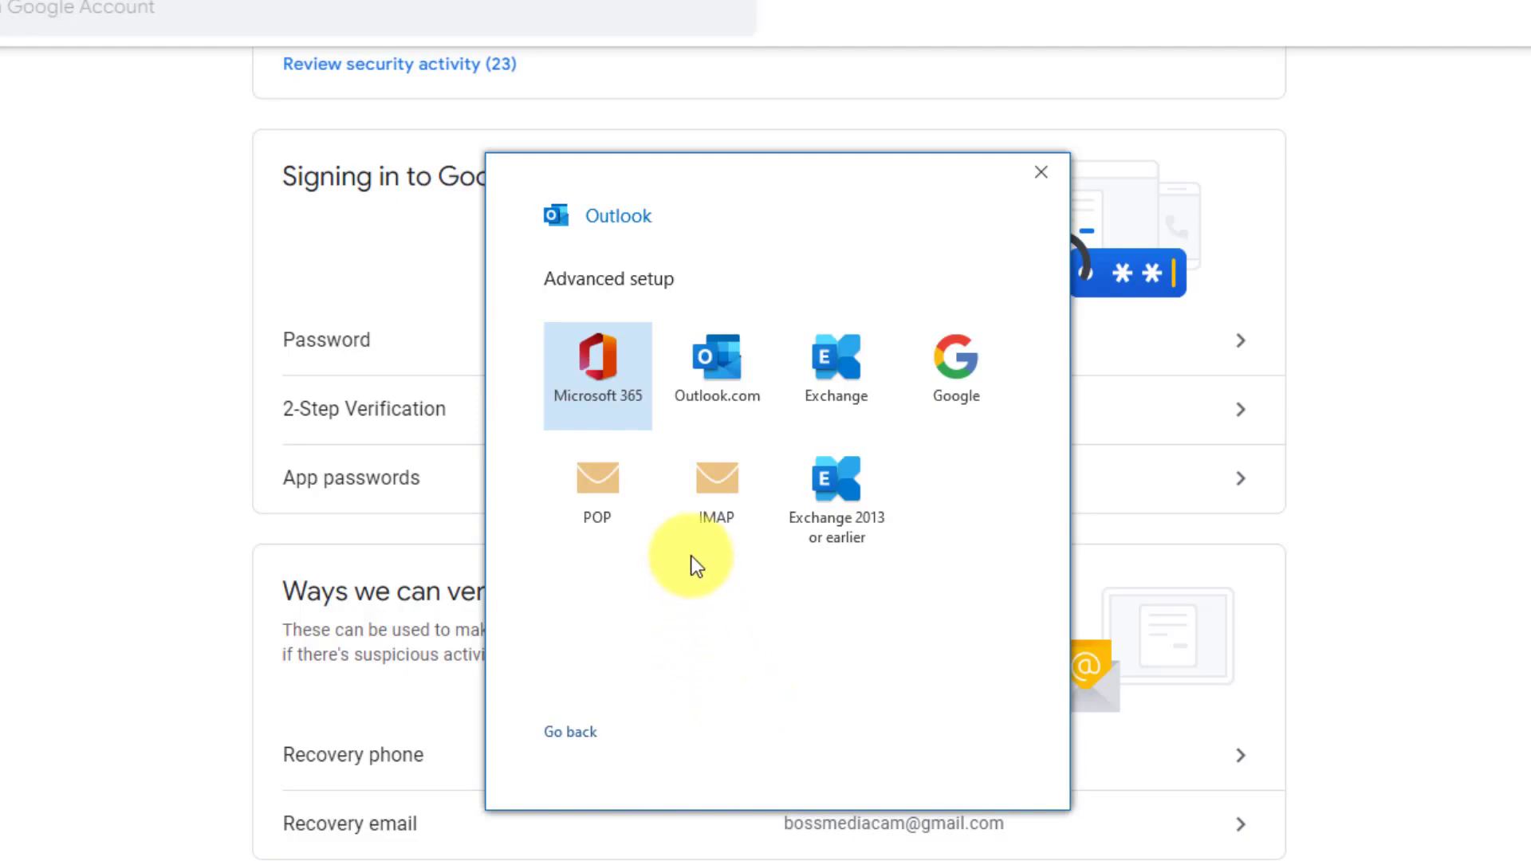
{"action": "left_click", "coordinate": [712, 511]}
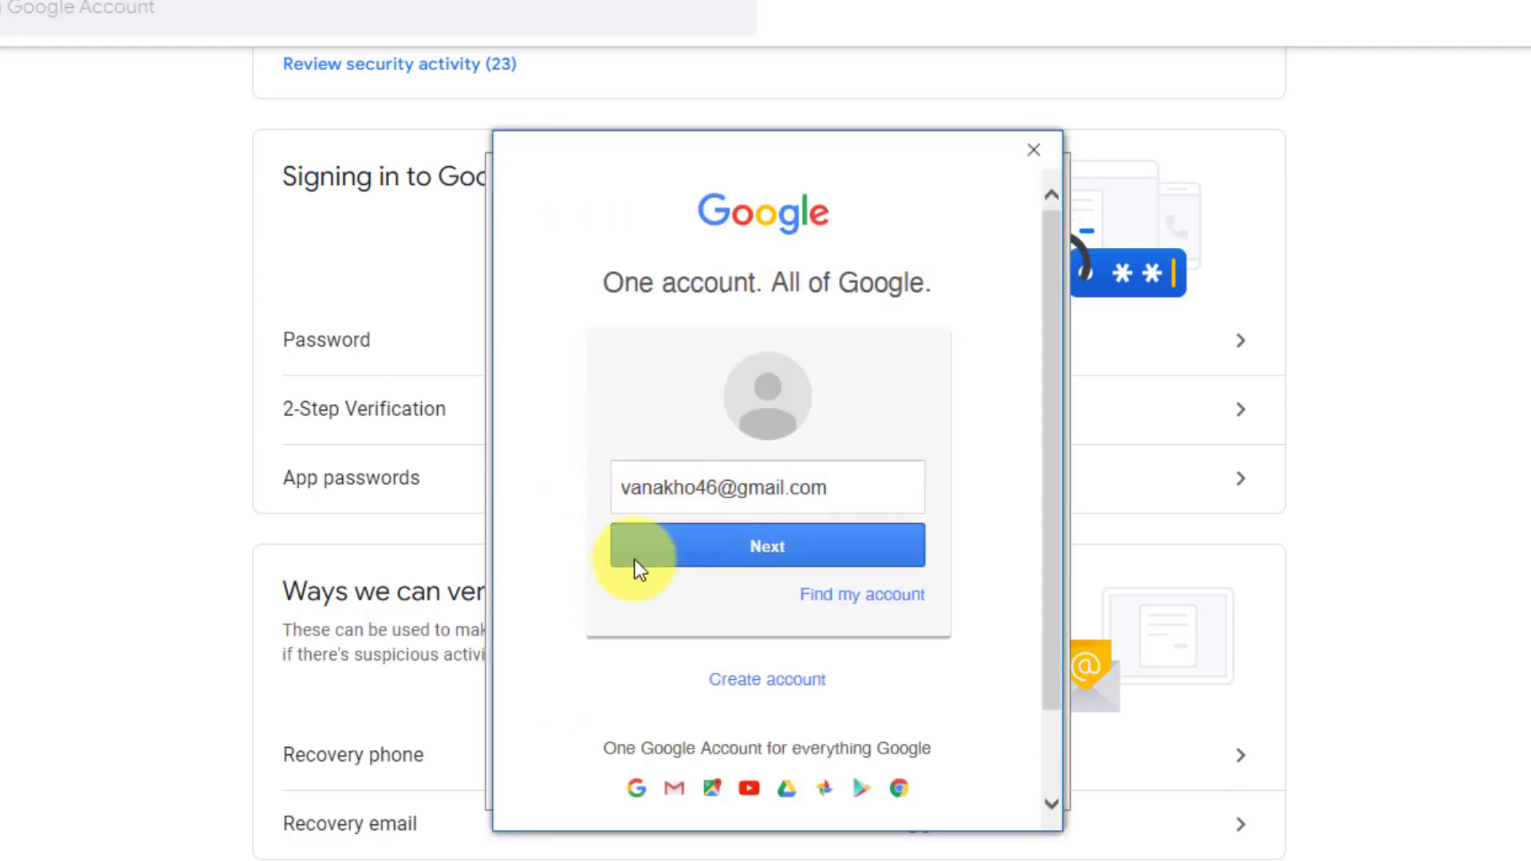
Sign in with the Google password in Outlook's setup window, reaching the texted-code prompt
{"action": "left_click", "coordinate": [725, 545]}
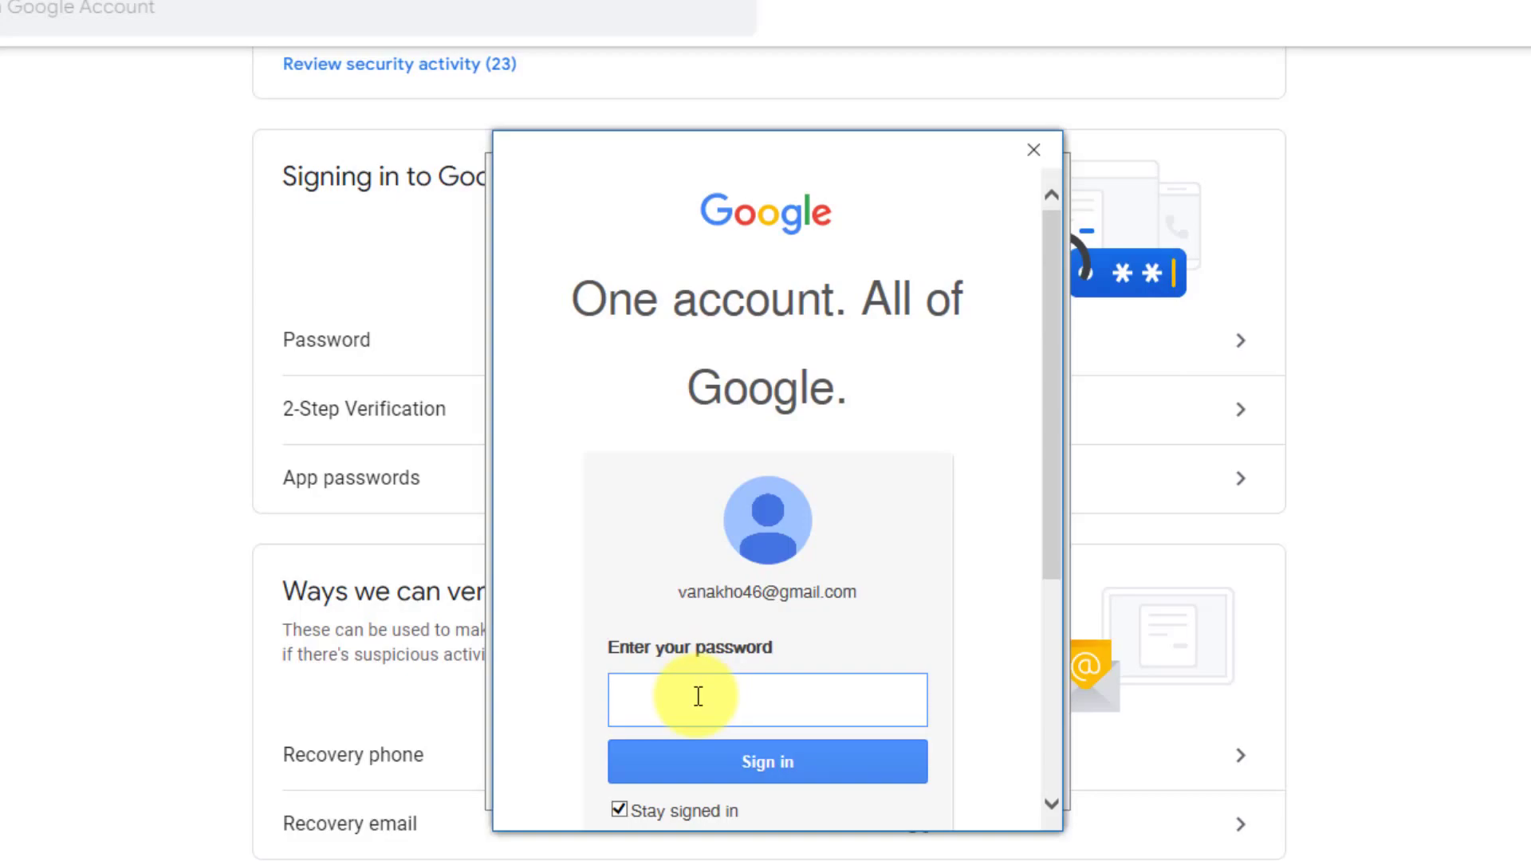
{"action": "type", "text": "*"}
{"action": "type", "text": "*****"}
{"action": "type", "text": "***"}
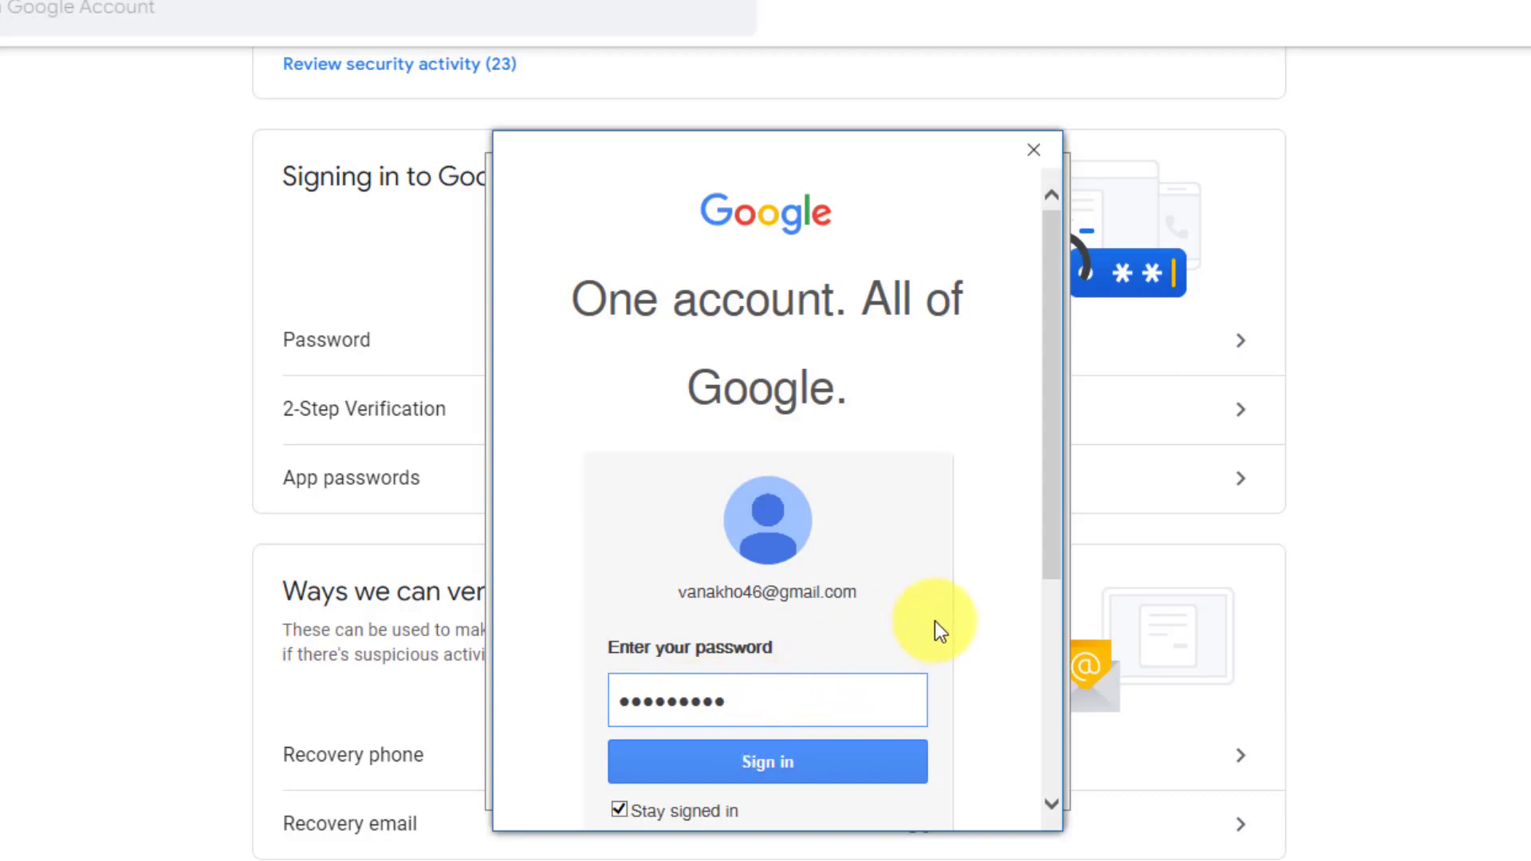
{"action": "scroll", "coordinate": [935, 621], "scroll_direction": "down", "scroll_amount": 1}
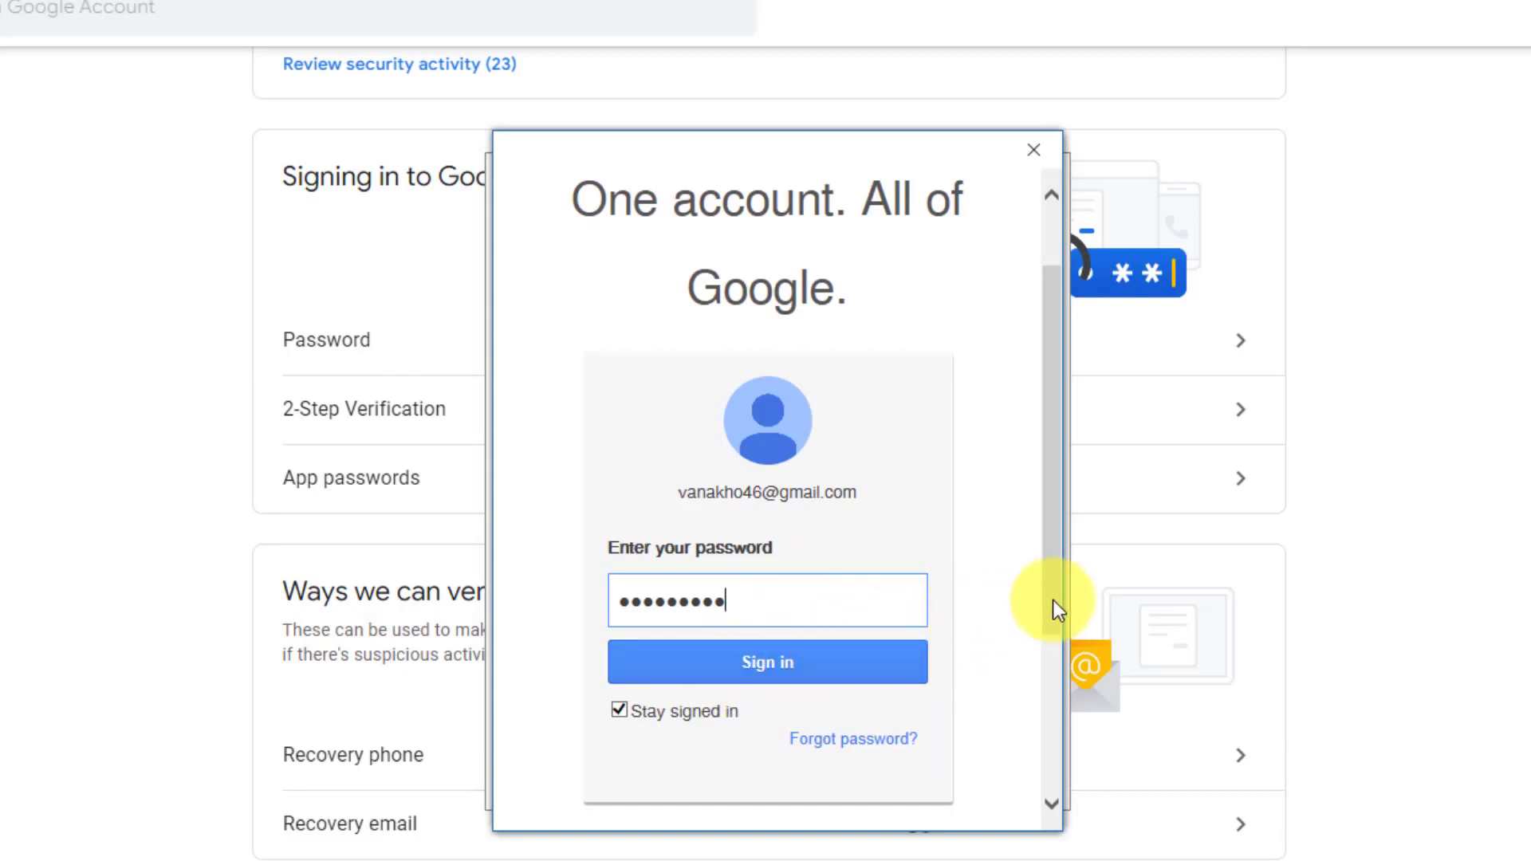
{"action": "scroll", "coordinate": [975, 603], "scroll_direction": "up", "scroll_amount": 1}
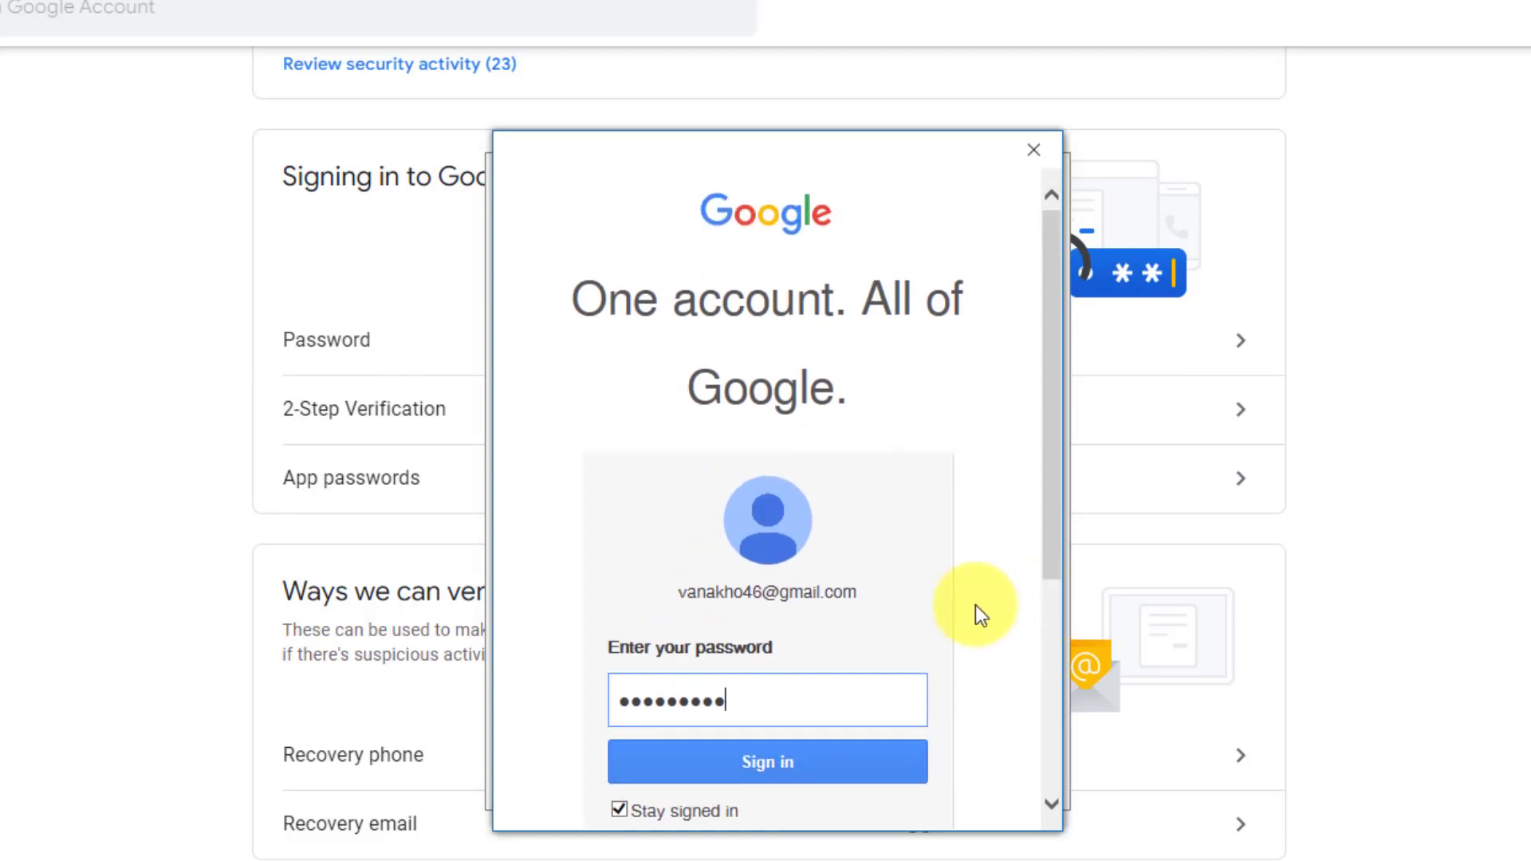
{"action": "left_click", "coordinate": [721, 767]}
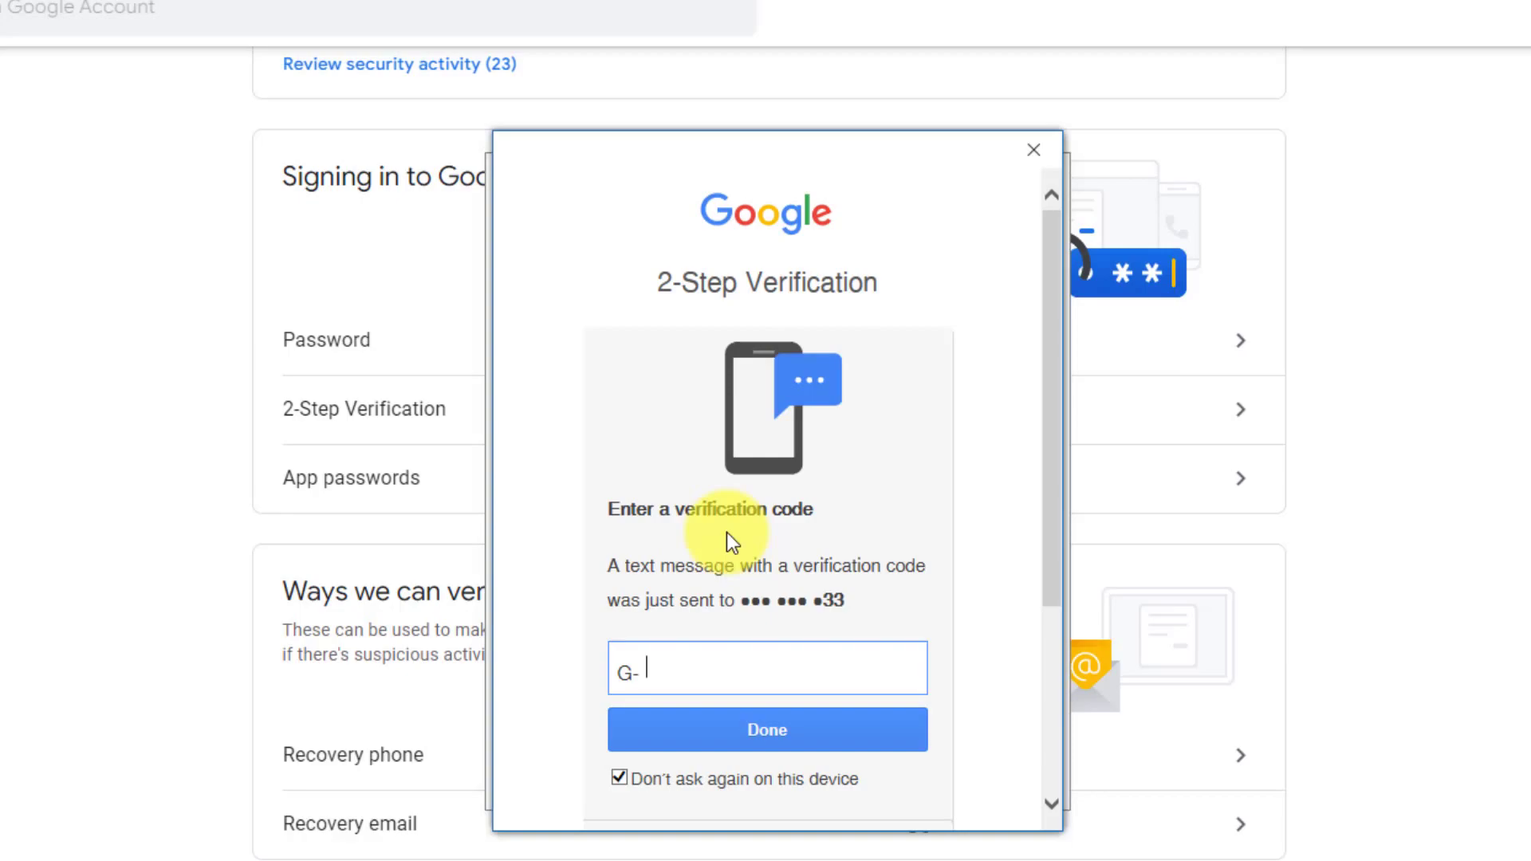
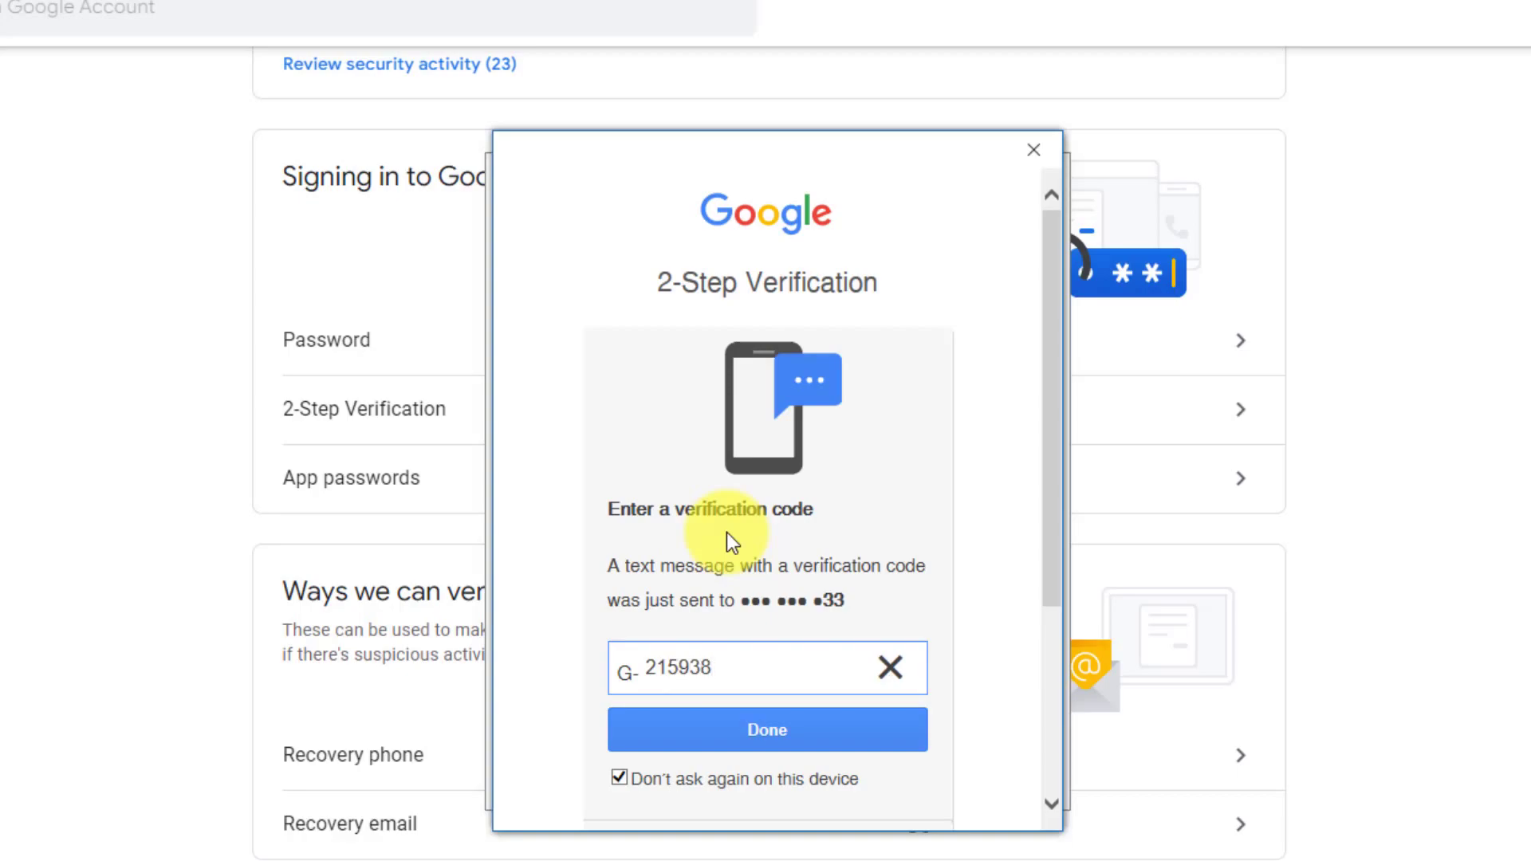
Enter the texted G- verification code and confirm with Done
{"action": "left_click", "coordinate": [780, 740]}
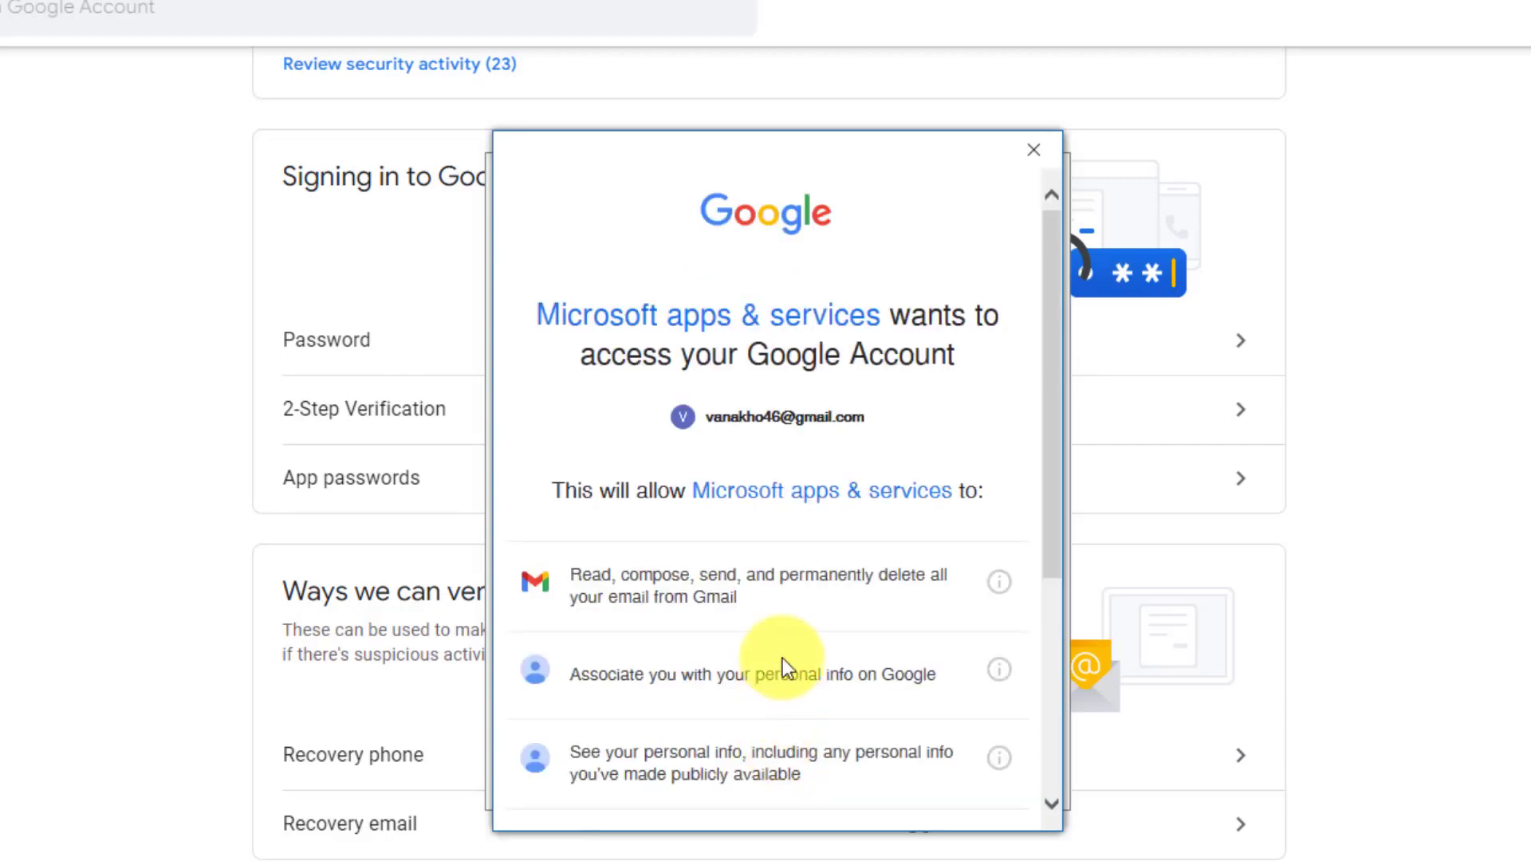
{"action": "left_click_drag", "start_coordinate": [1053, 493], "coordinate": [996, 748]}
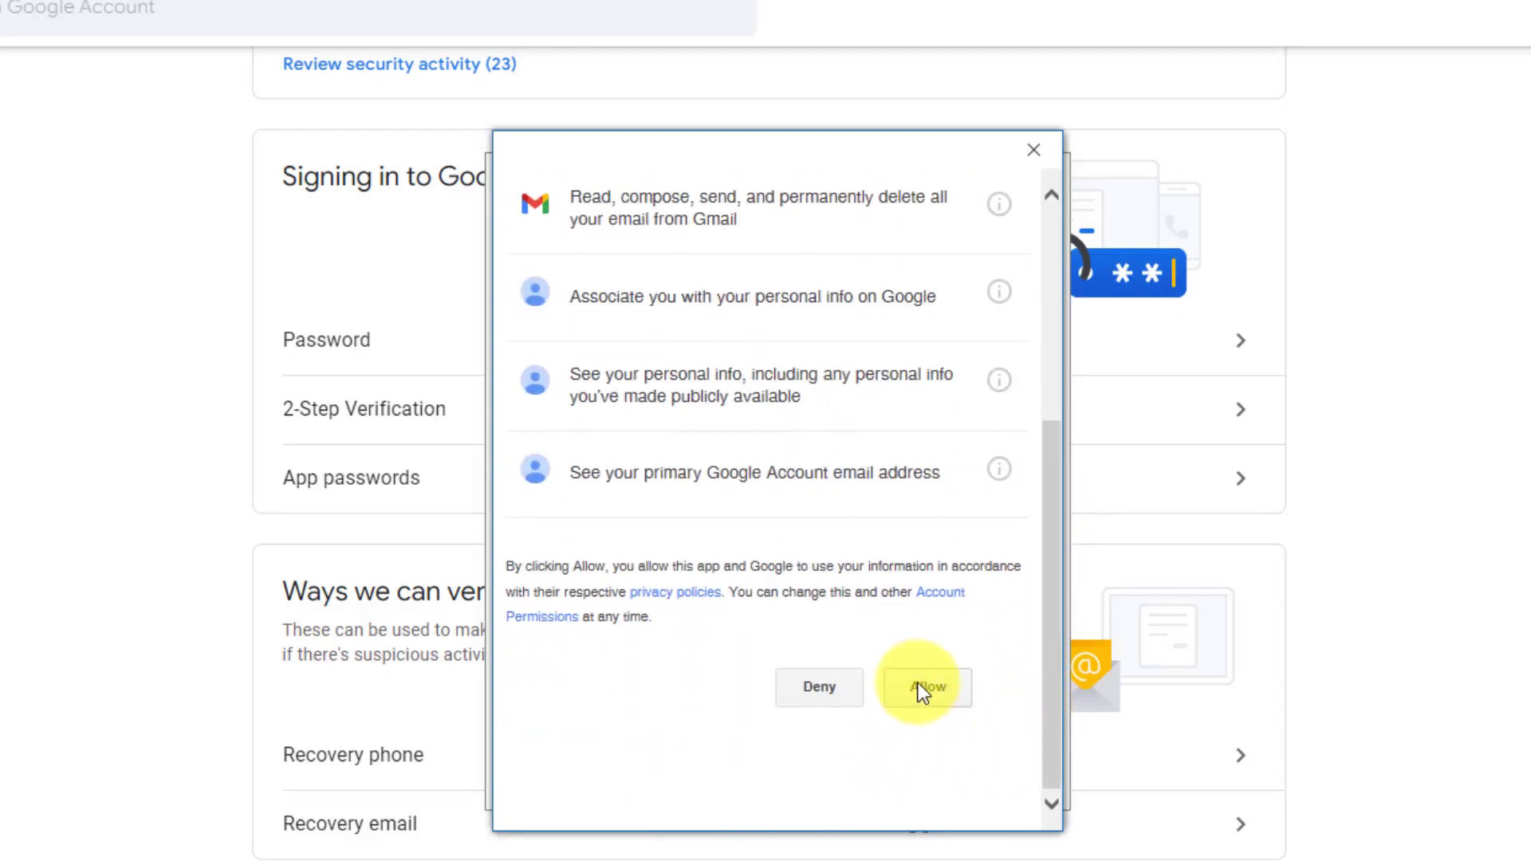
Allow Microsoft apps & services to access the Google account, completing the IMAP setup
{"action": "left_click", "coordinate": [918, 687]}
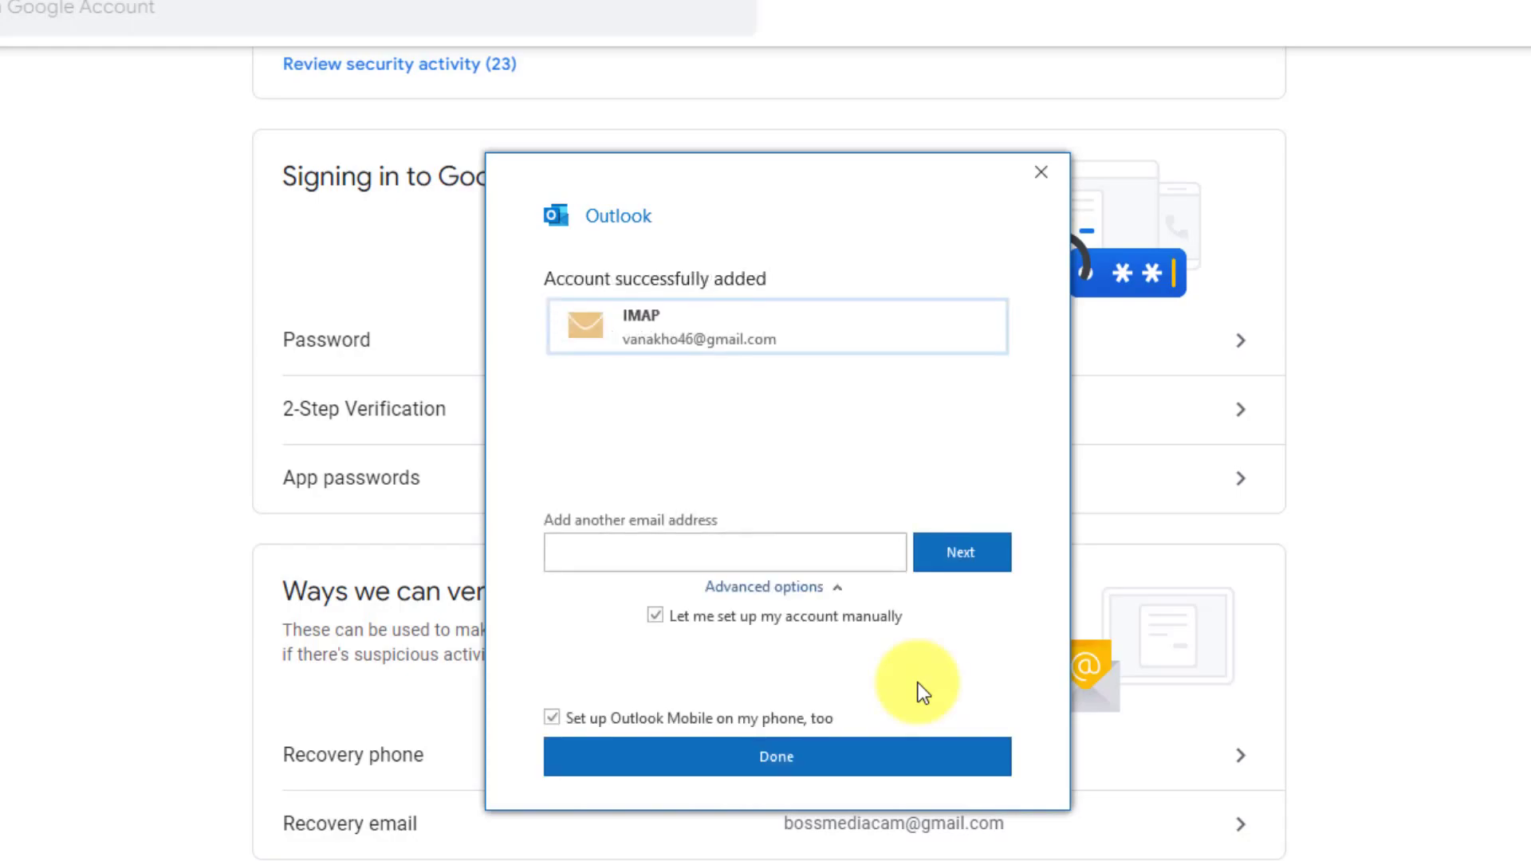
Skip Outlook Mobile setup and manual configuration, then finish adding the Gmail account
{"action": "left_click", "coordinate": [548, 719]}
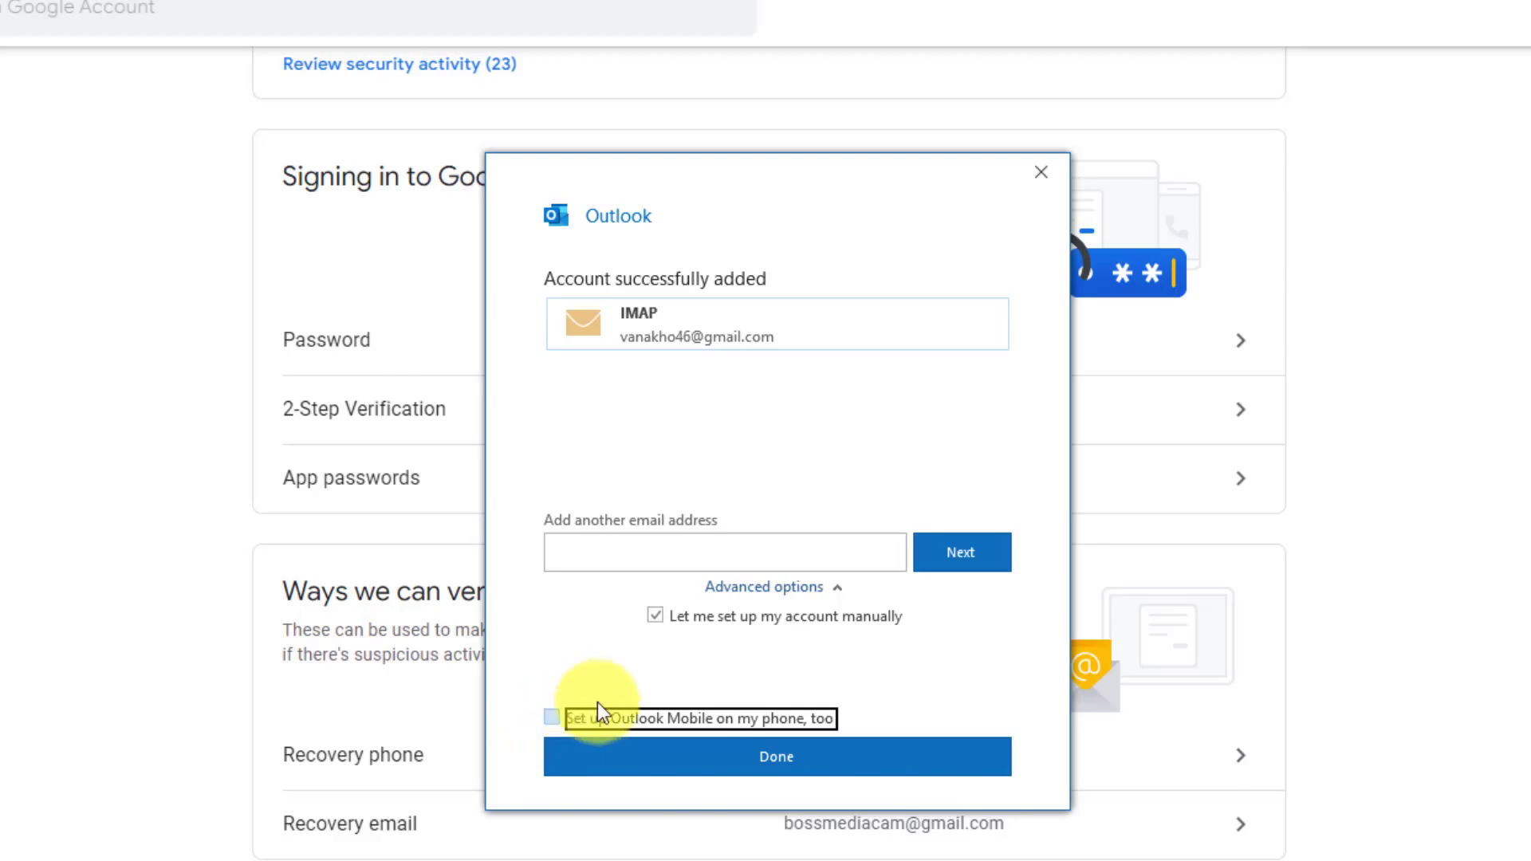
{"action": "left_click", "coordinate": [656, 618]}
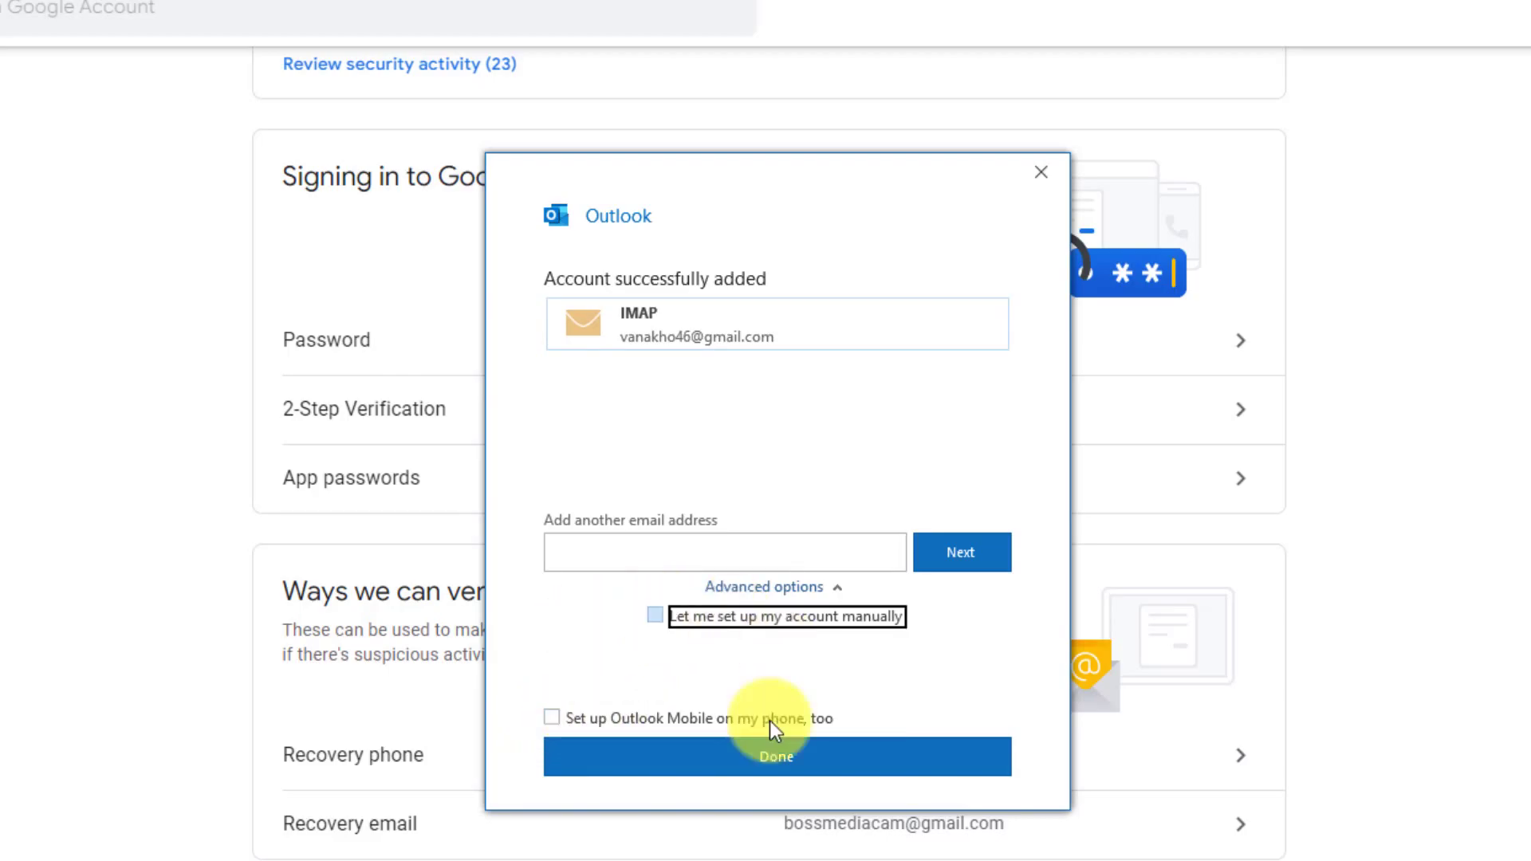
{"action": "left_click", "coordinate": [704, 758]}
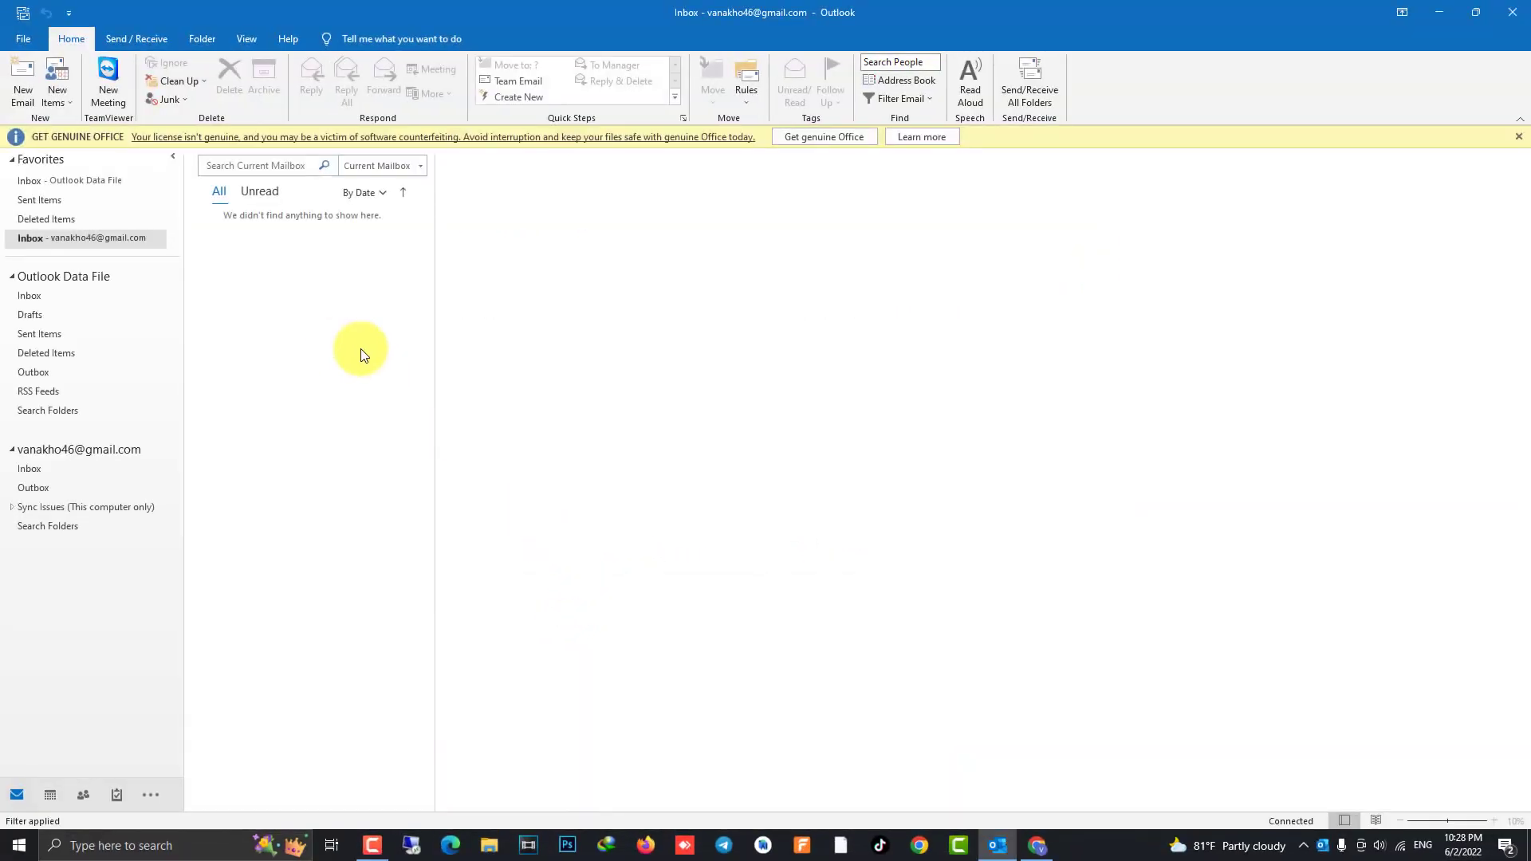
Dismiss the GET GENUINE OFFICE warning bar and let the Gmail inbox sync
{"action": "left_click", "coordinate": [1518, 136]}
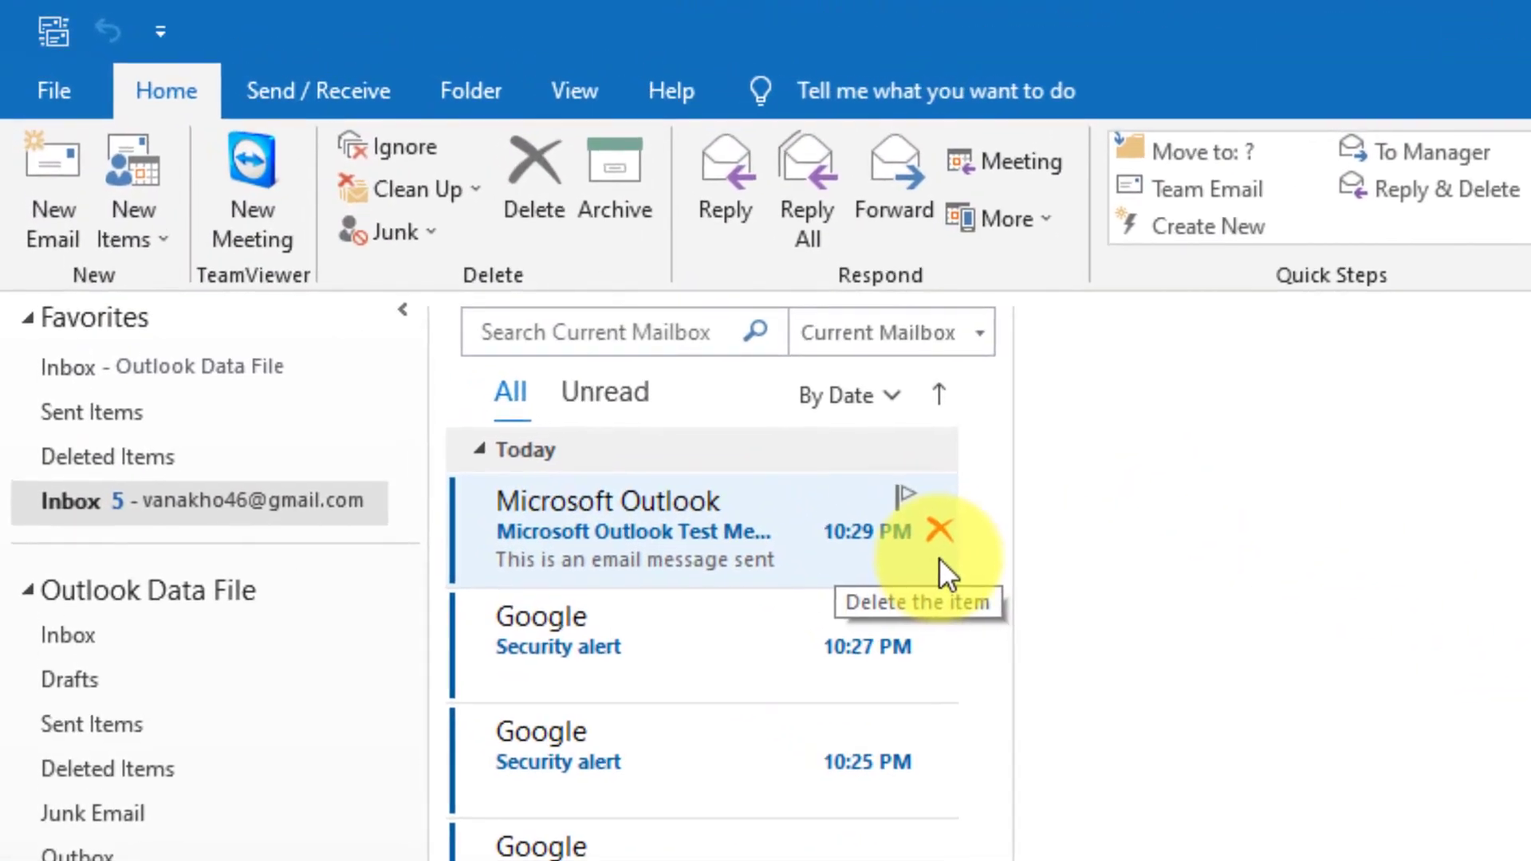
Select the Gmail IMAP/SMTP account in File's Account Settings list
{"action": "left_click", "coordinate": [79, 110]}
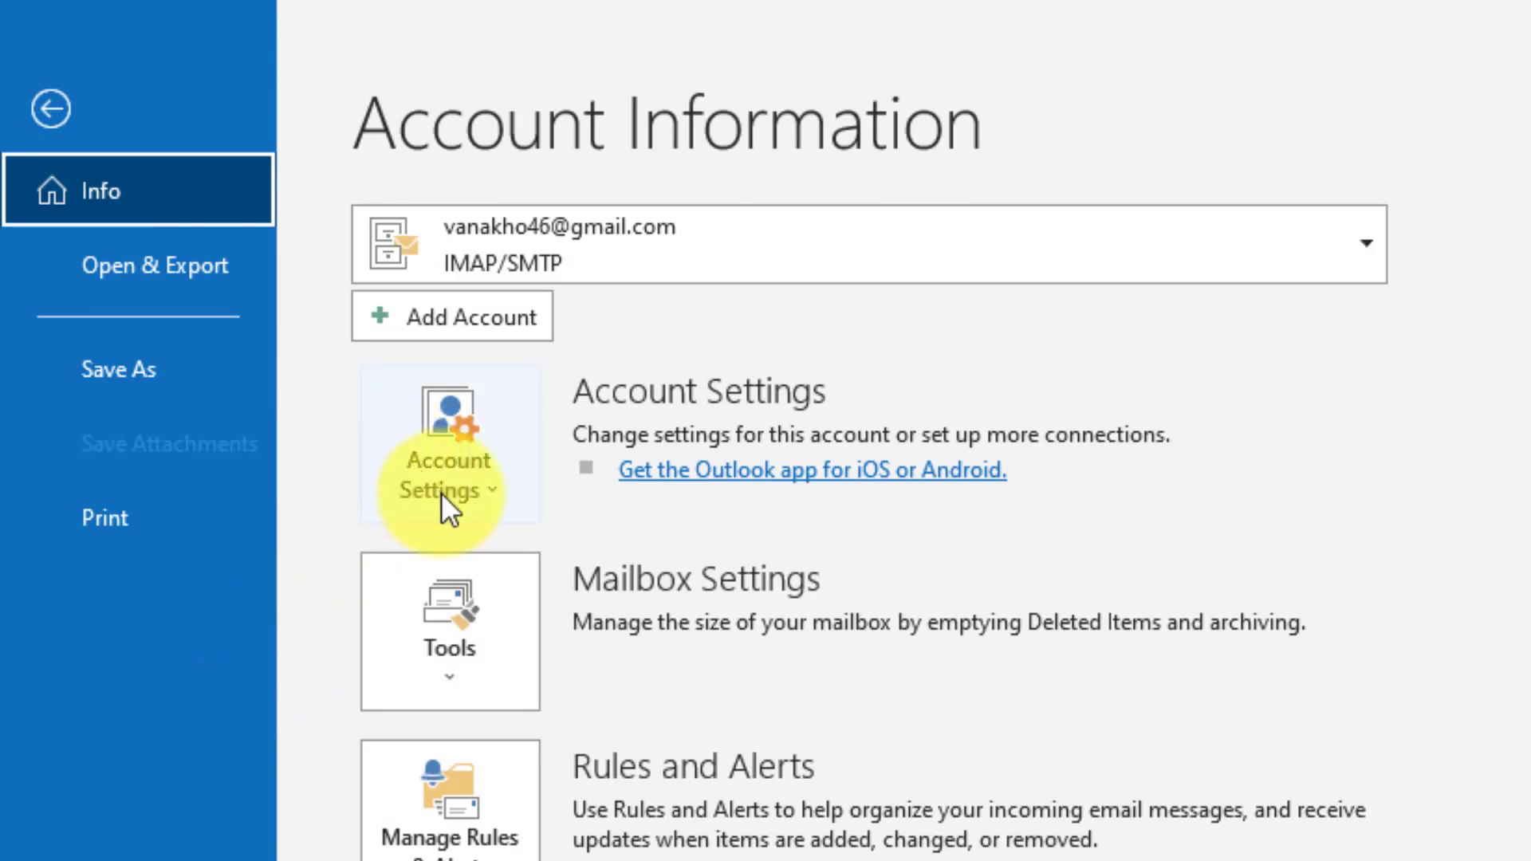
{"action": "left_click", "coordinate": [471, 479]}
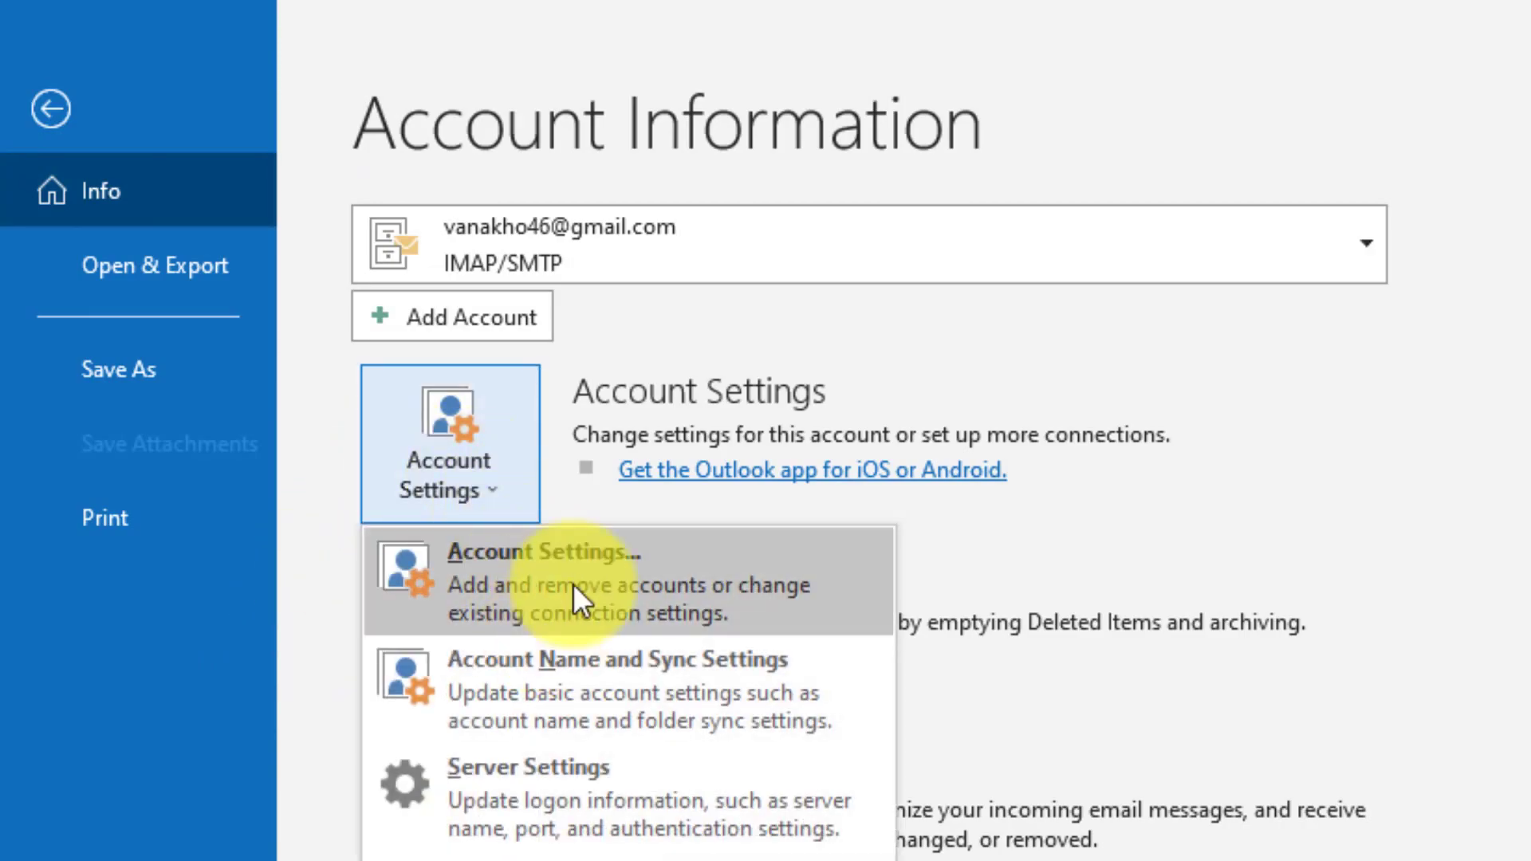
{"action": "left_click", "coordinate": [575, 562]}
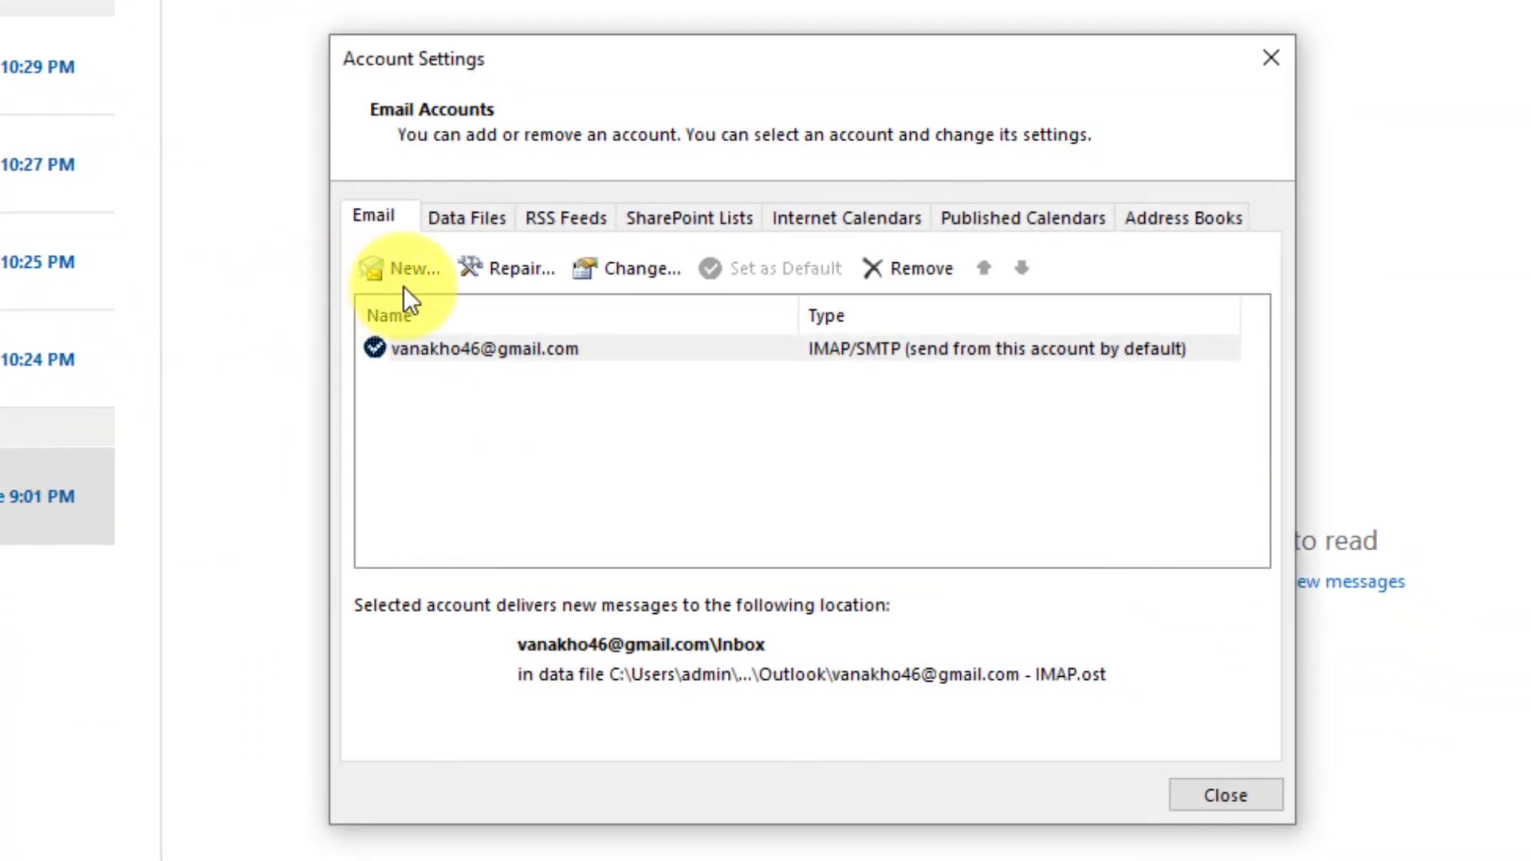
{"action": "left_click", "coordinate": [429, 349]}
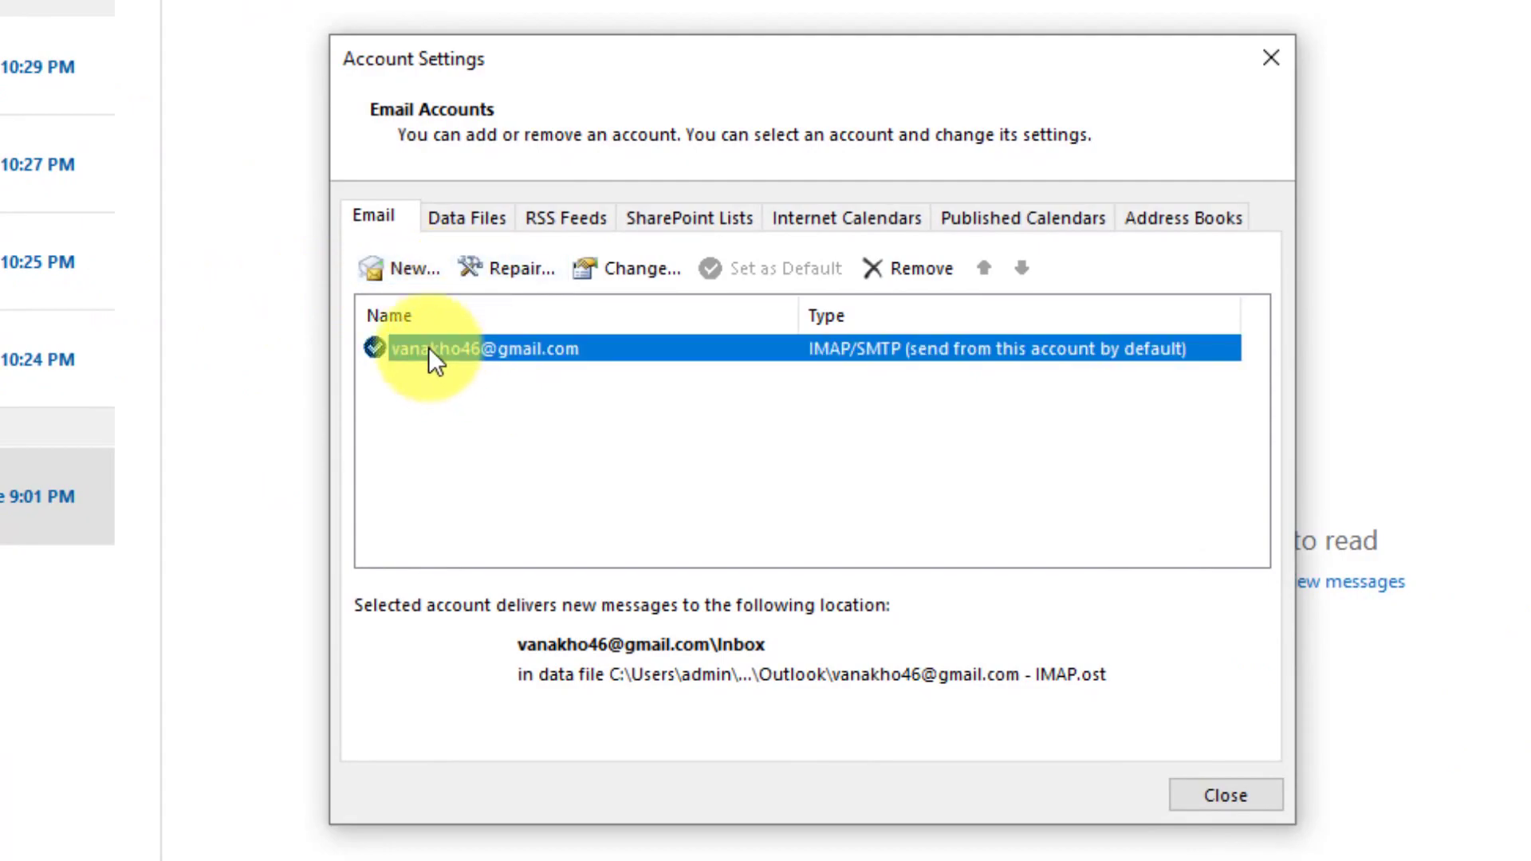
Repair the Gmail account manually via Advanced options to reach its IMAP incoming settings
{"action": "left_click", "coordinate": [499, 275]}
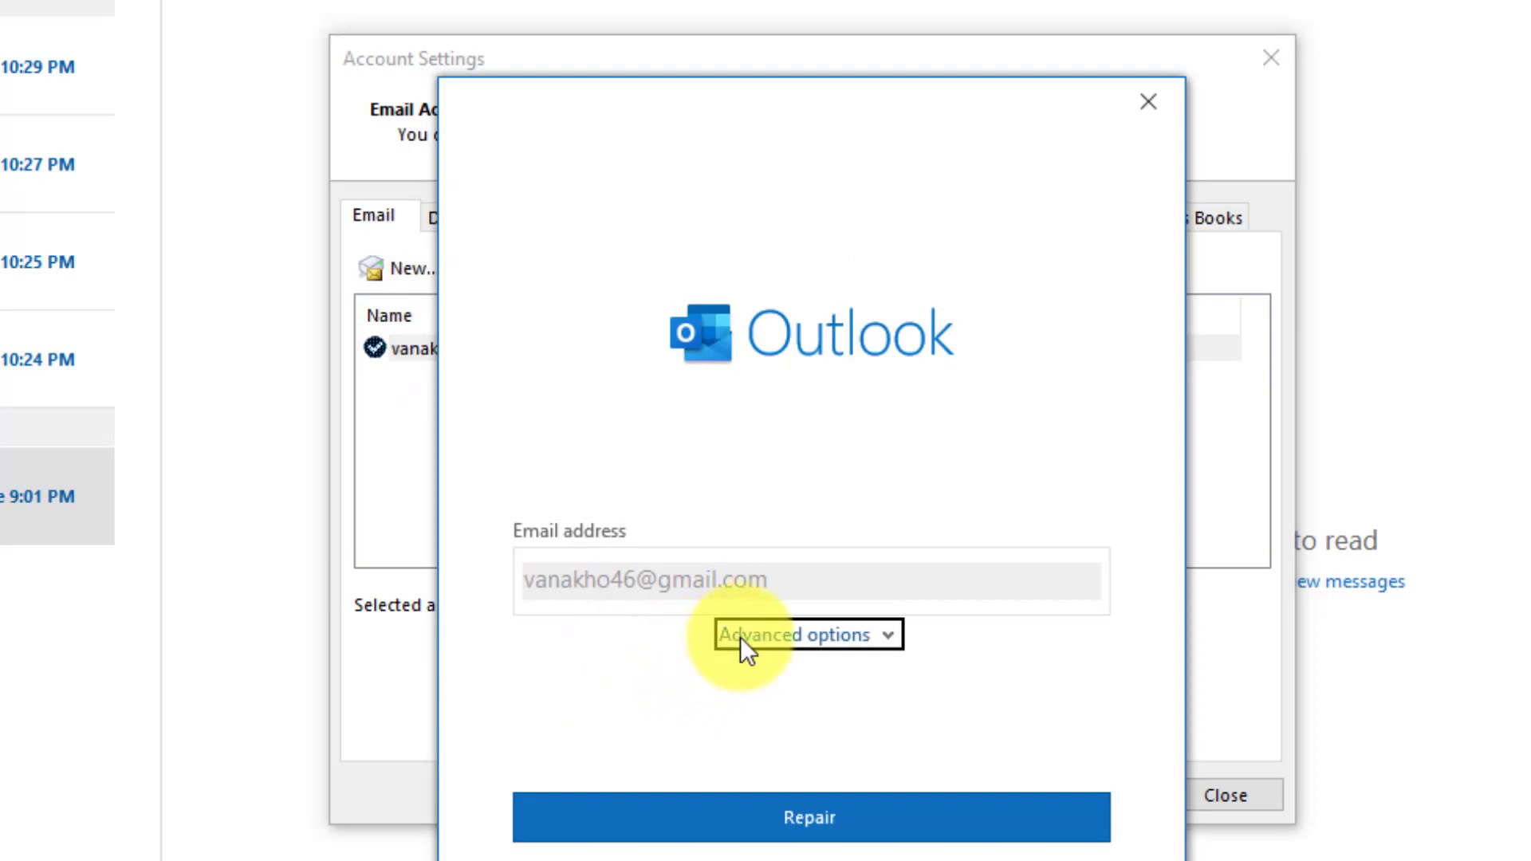
{"action": "left_click", "coordinate": [740, 638]}
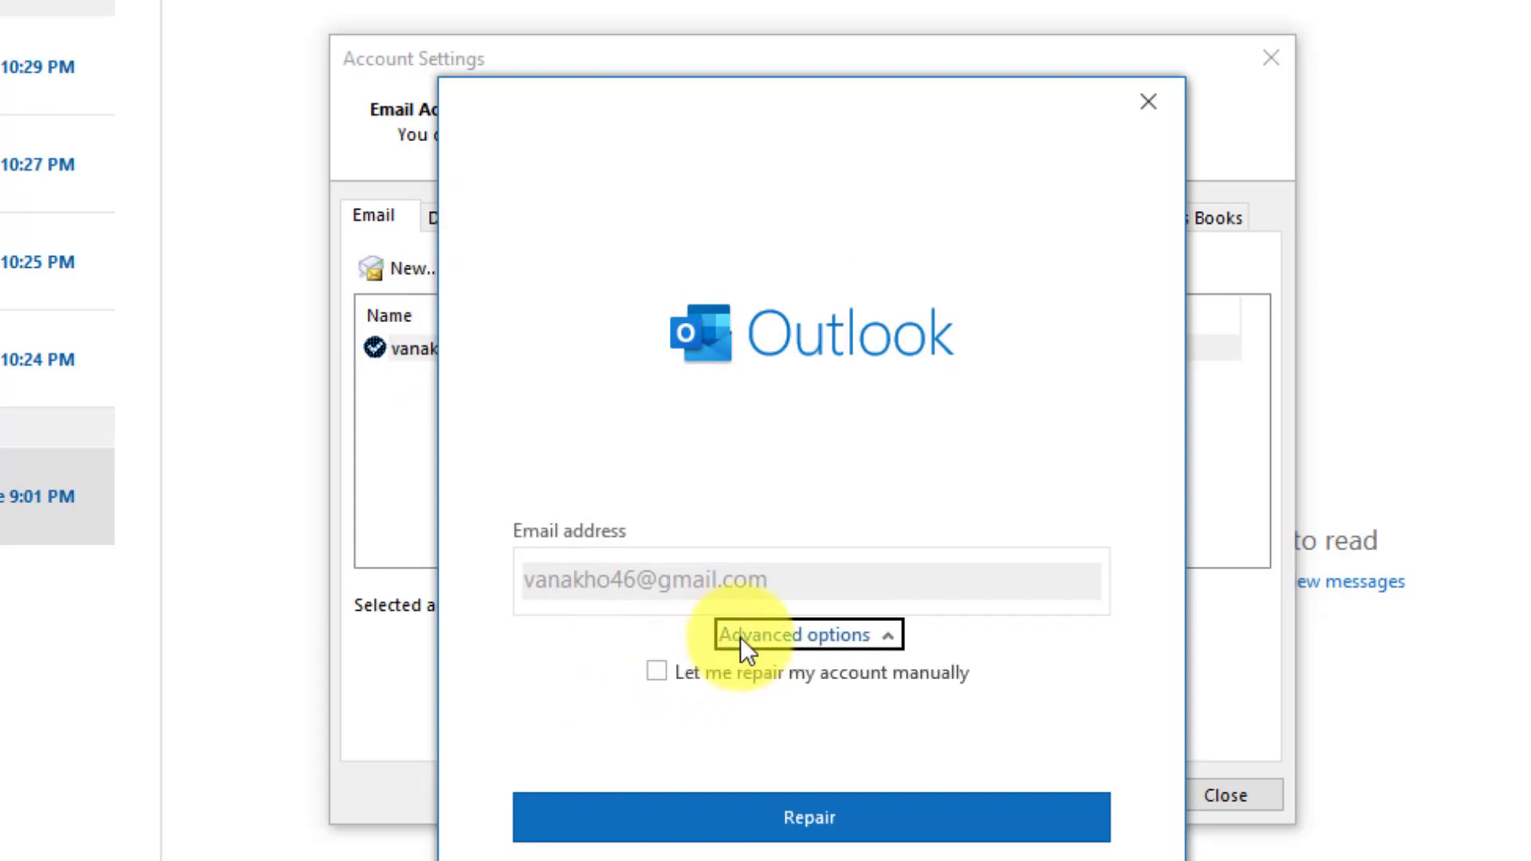
{"action": "left_click", "coordinate": [658, 669]}
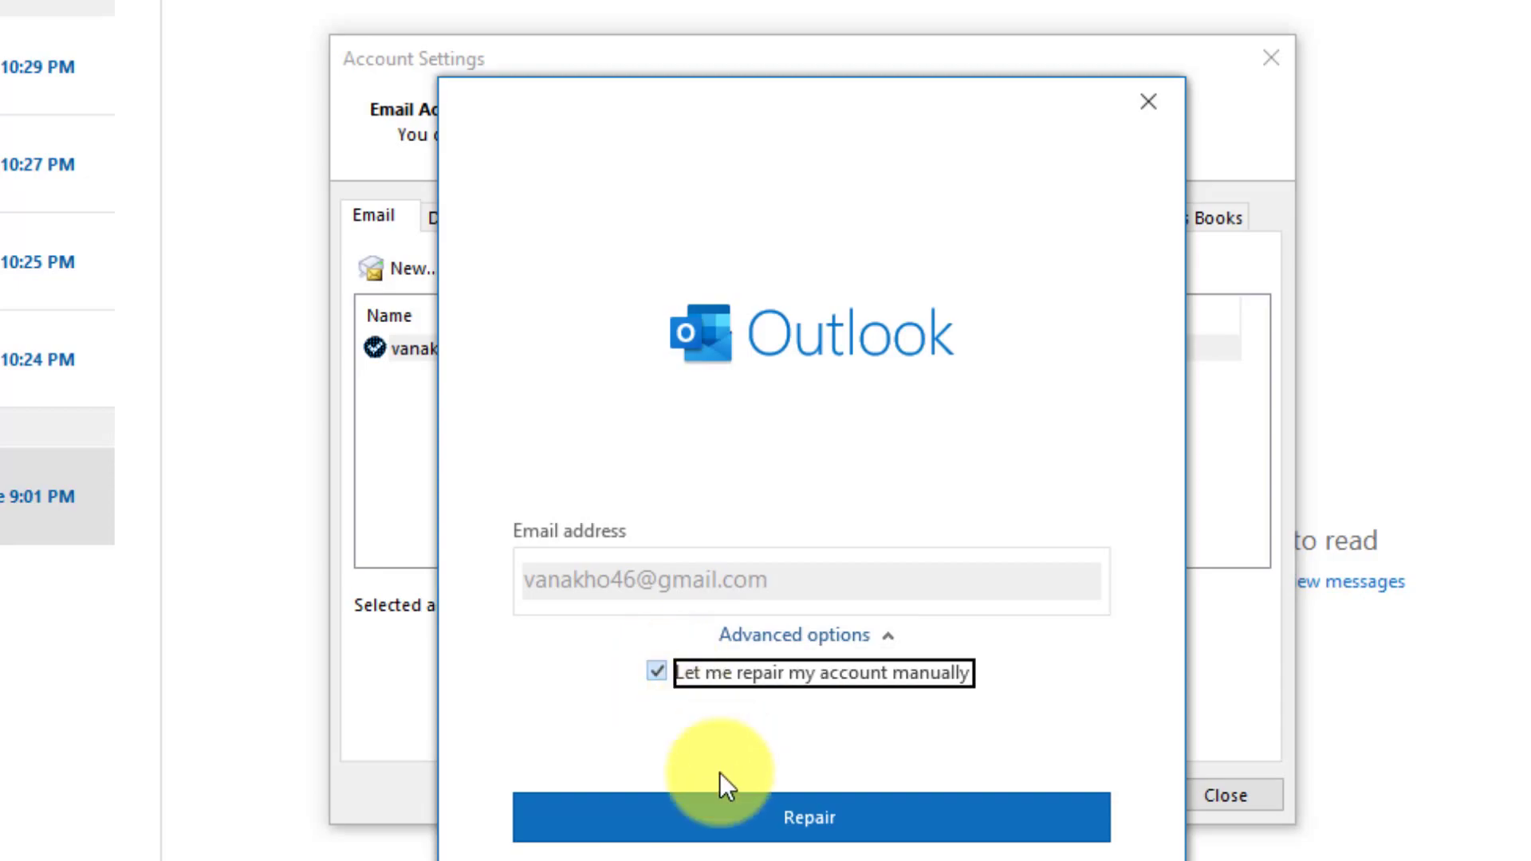
{"action": "left_click", "coordinate": [777, 819]}
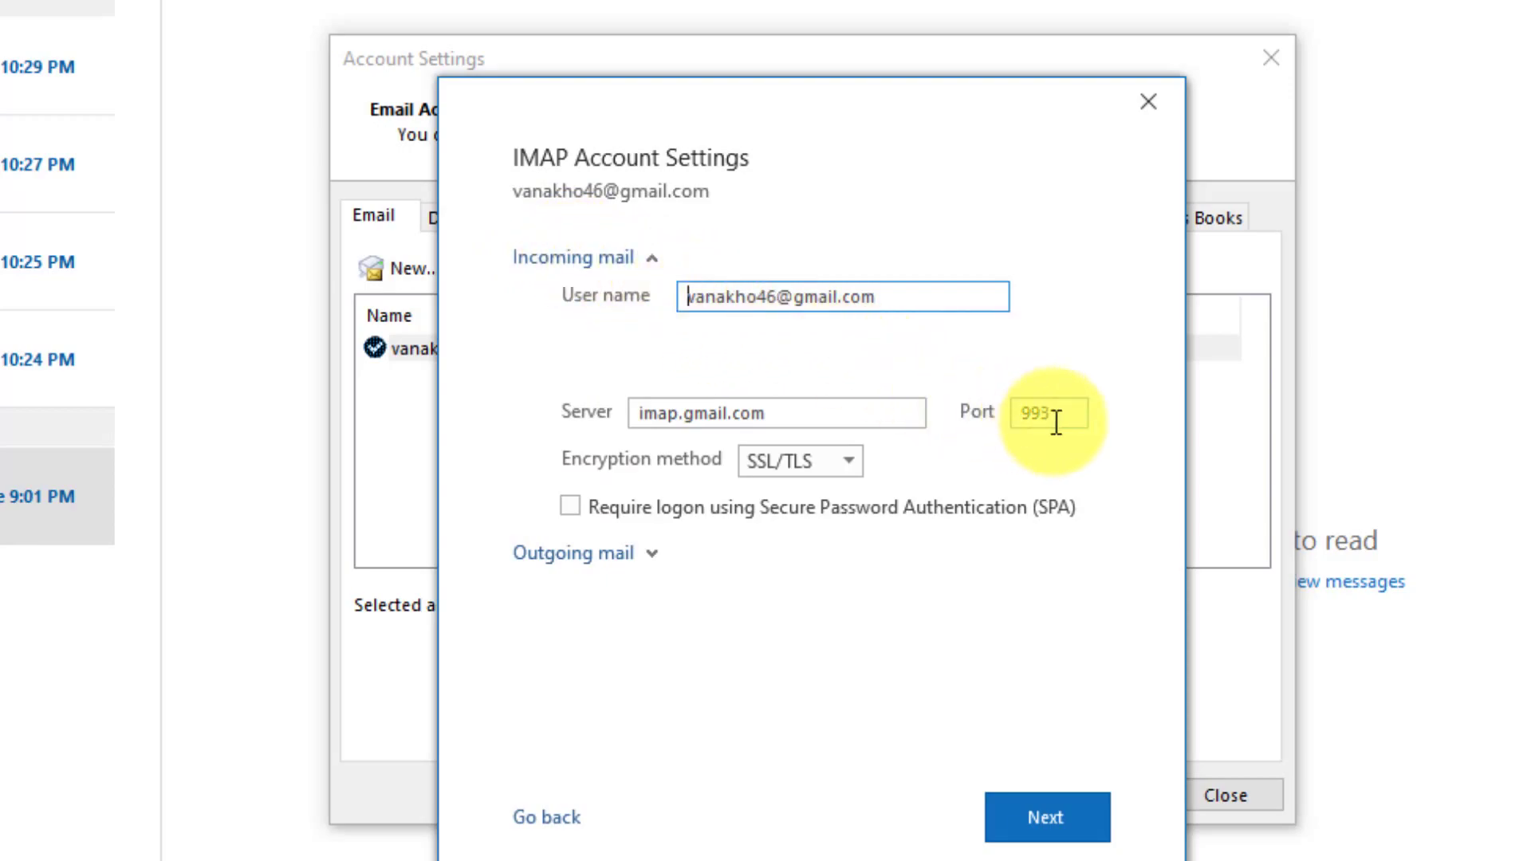
Check incoming server imap.gmail.com on port 993, then expand the outgoing mail settings
{"action": "left_click_drag", "start_coordinate": [1056, 420], "coordinate": [999, 419]}
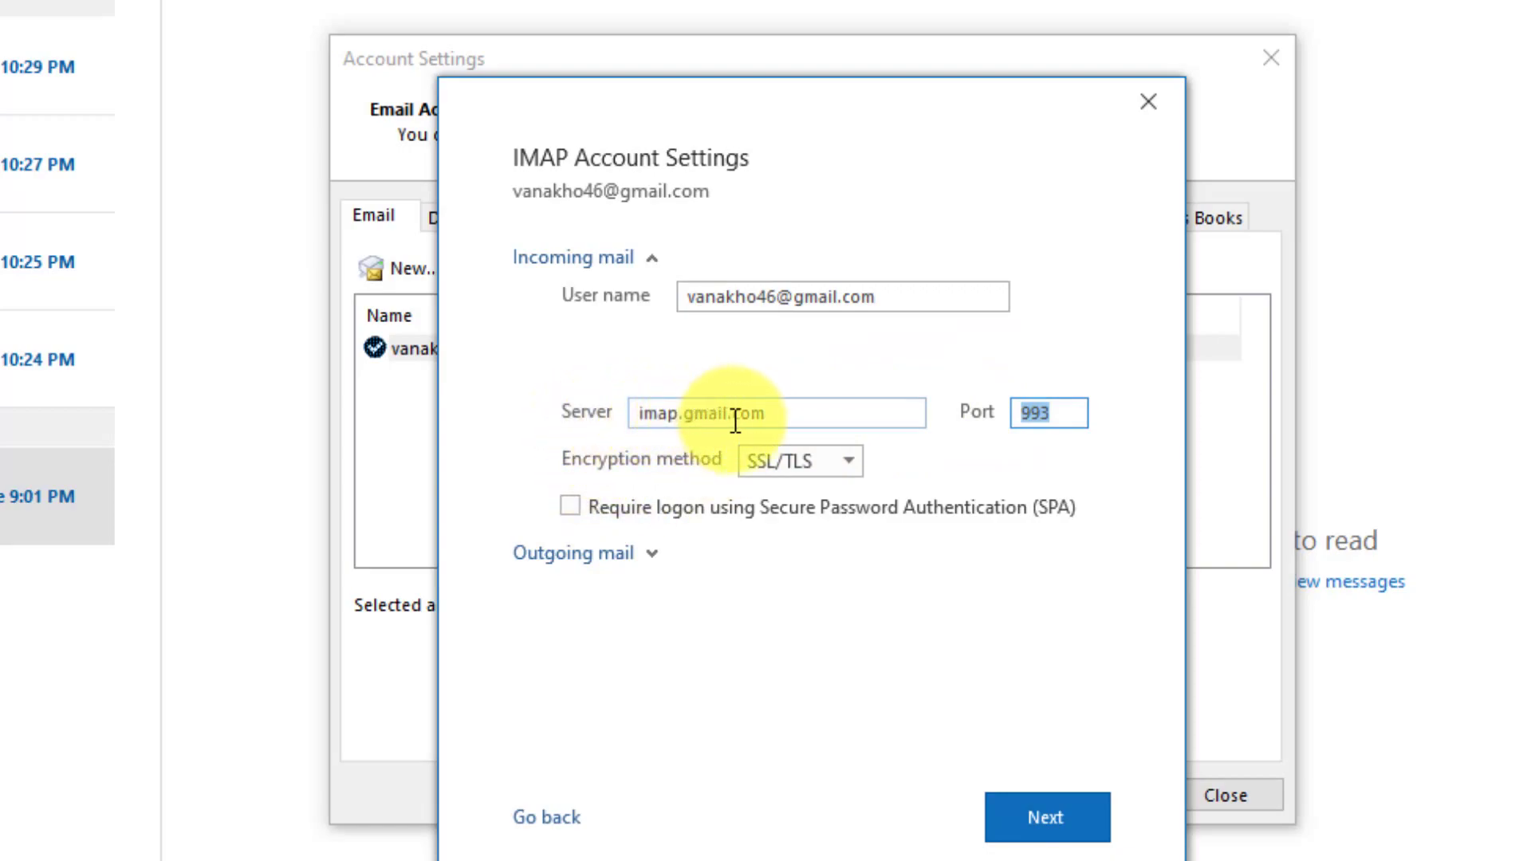
{"action": "left_click_drag", "start_coordinate": [797, 419], "coordinate": [598, 418]}
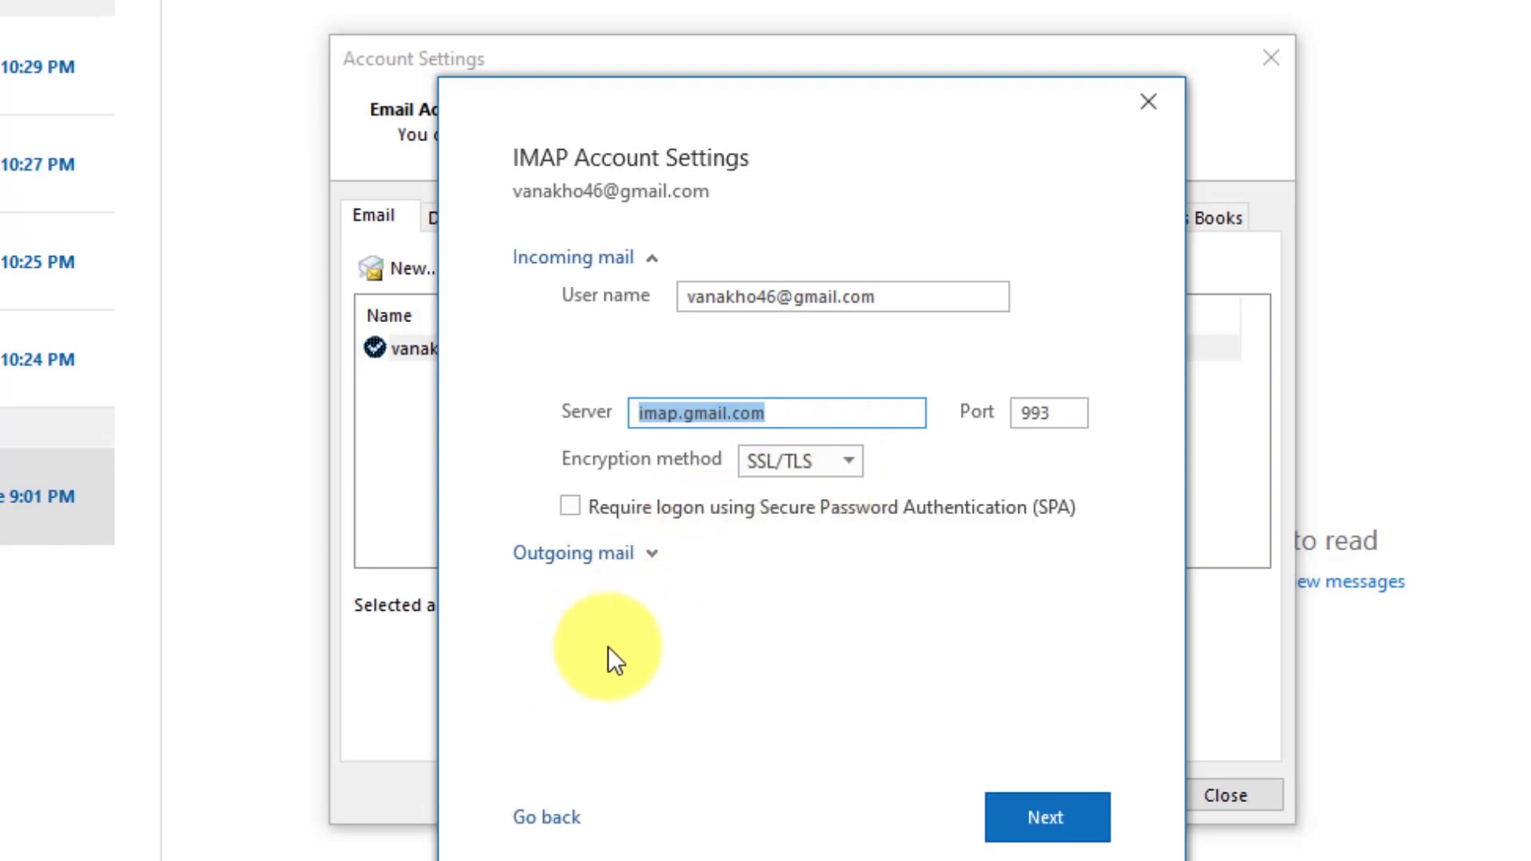
{"action": "left_click", "coordinate": [641, 555]}
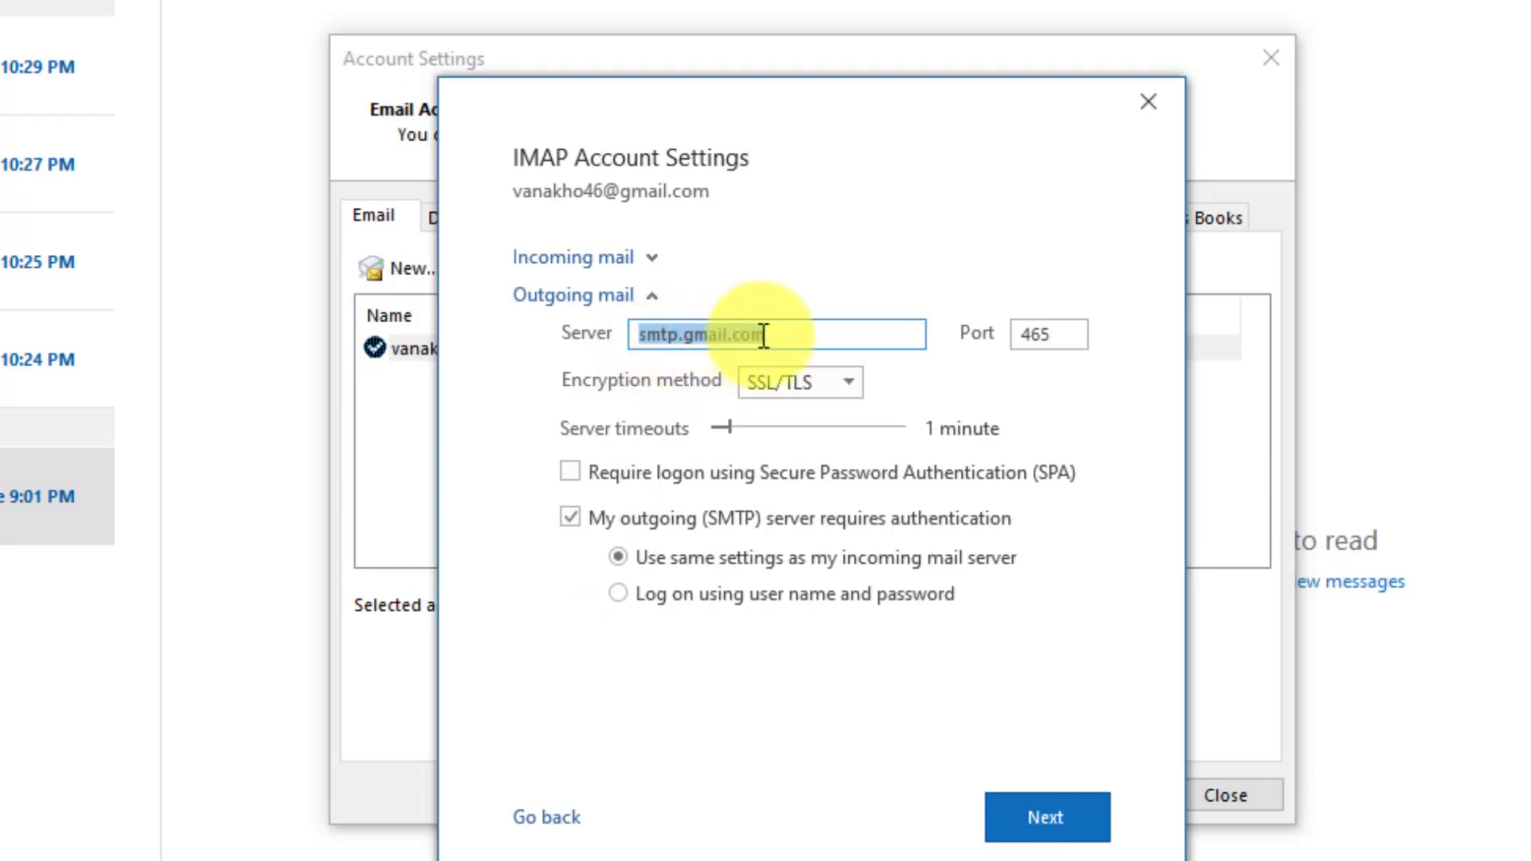
Review outgoing port 465 for smtp.gmail.com and close the repair settings unchanged
{"action": "double_click", "coordinate": [1058, 336]}
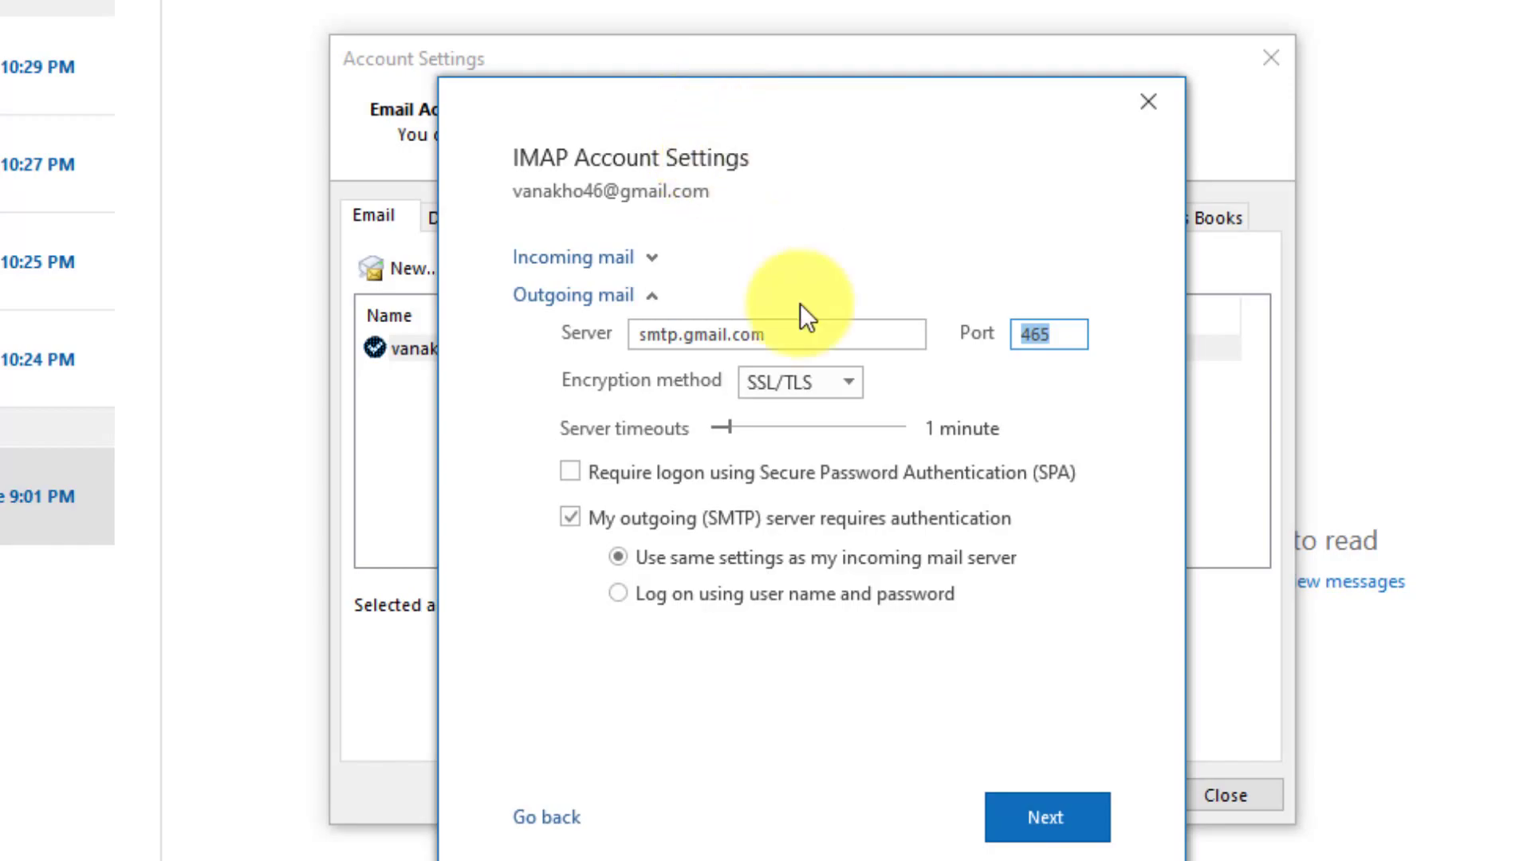
{"action": "left_click", "coordinate": [699, 476]}
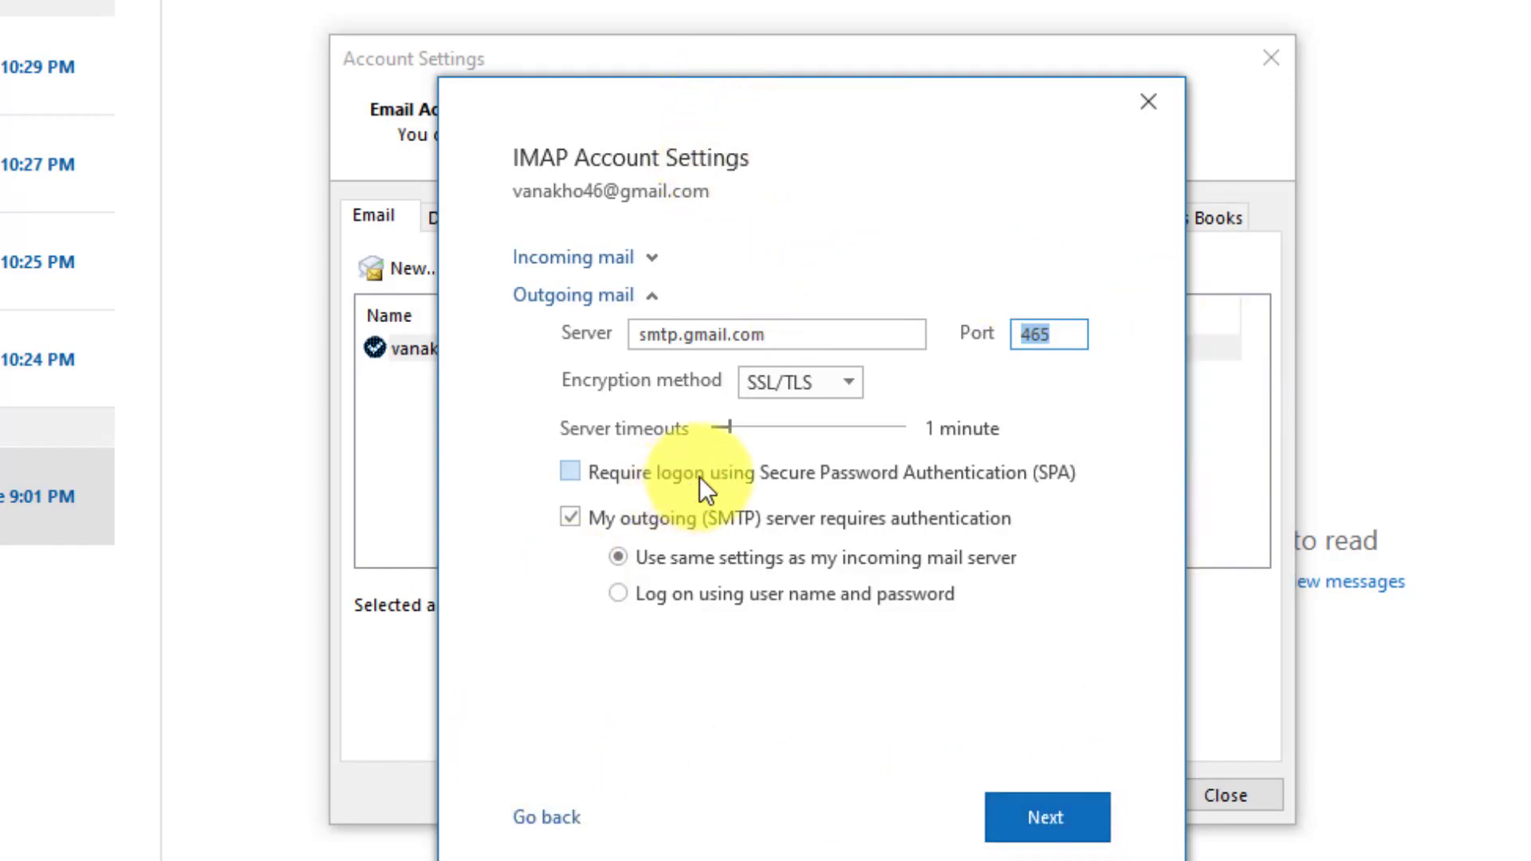